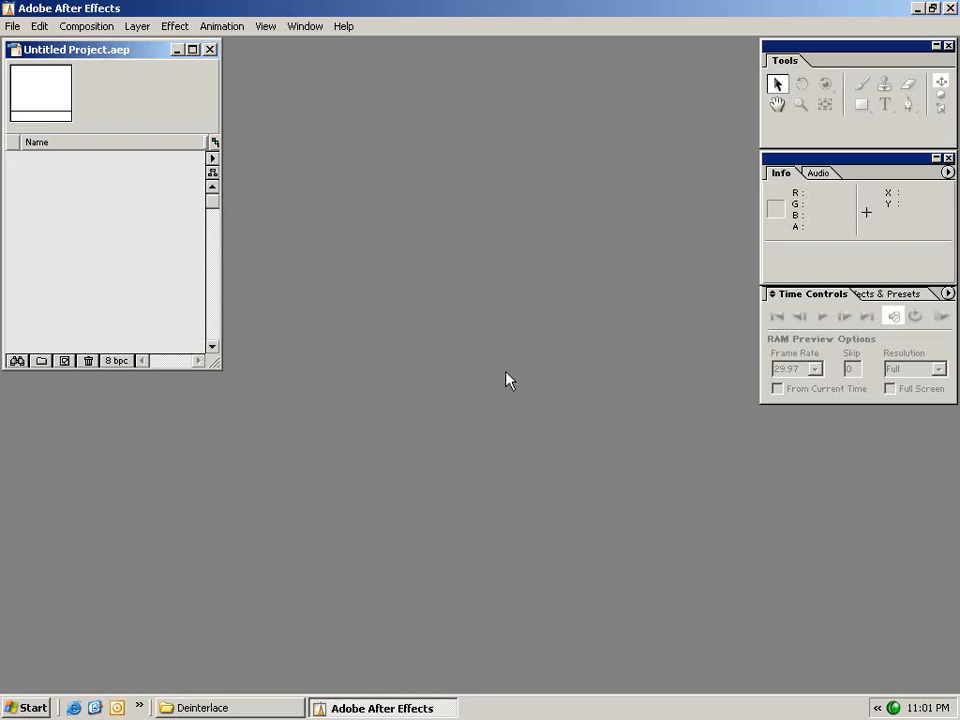
# Create a new composition with the NTSC DV, 720 x 480 preset and a duration of 0;00;15;00.
pyautogui.click(95, 28)
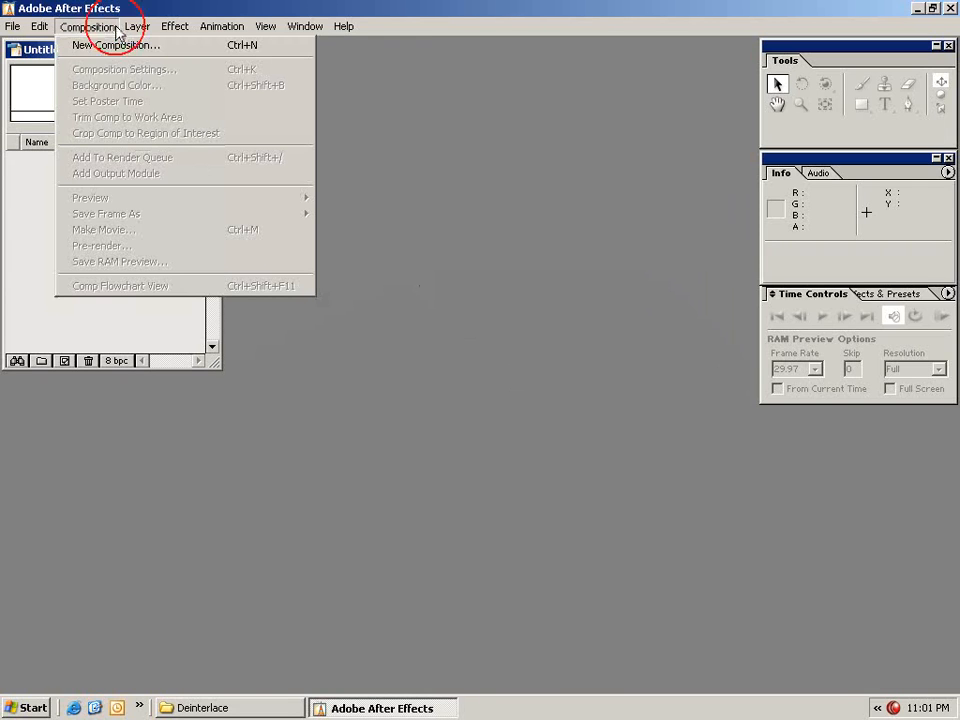
pyautogui.click(199, 46)
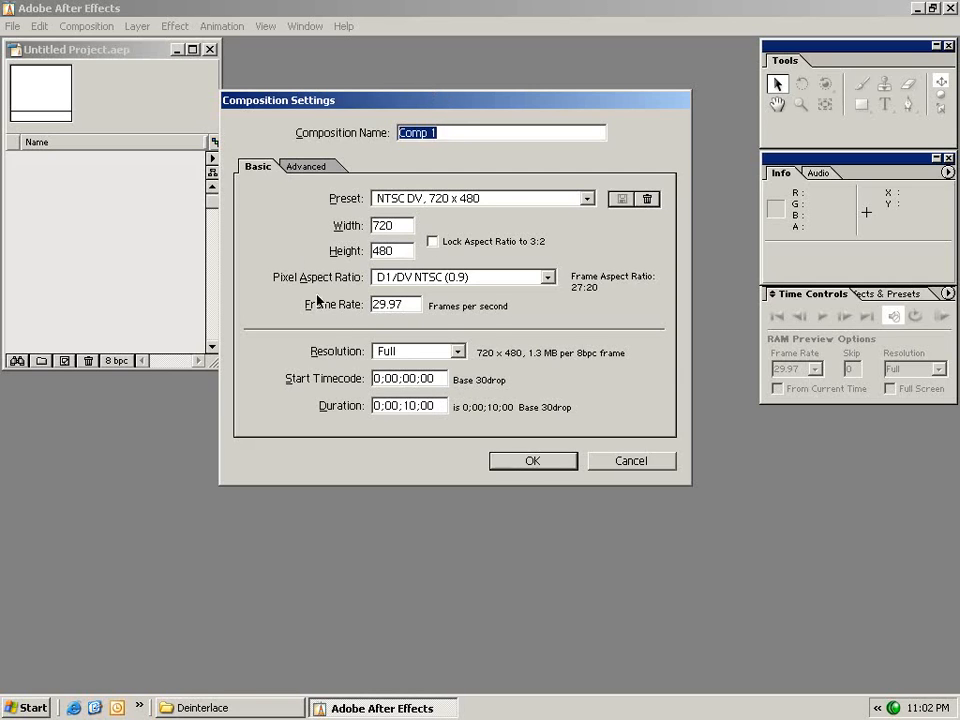
pyautogui.click(587, 198)
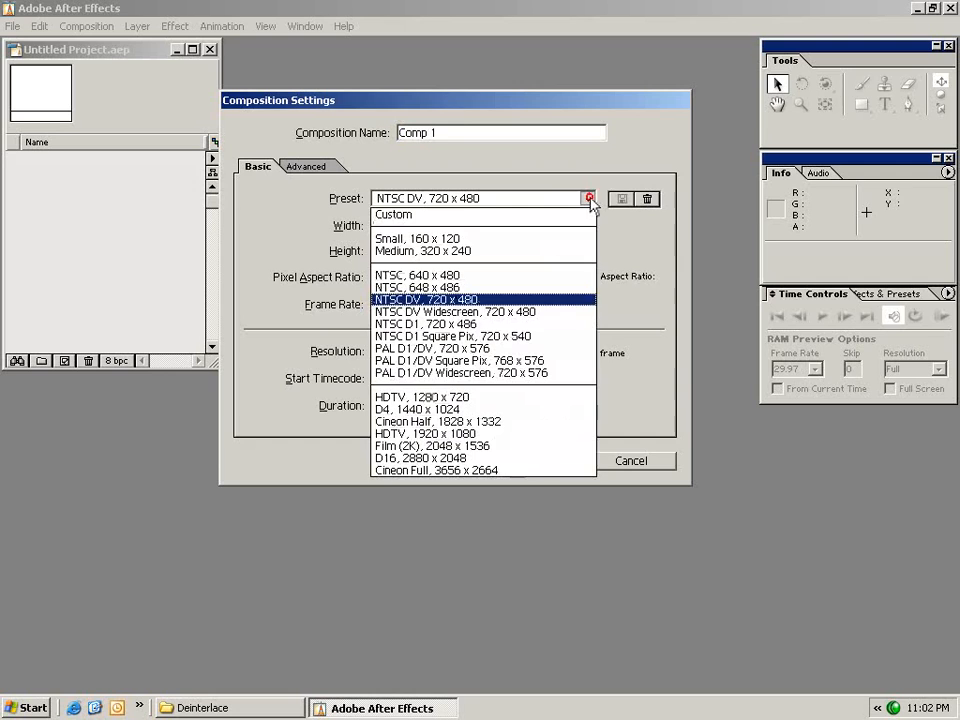
pyautogui.click(470, 300)
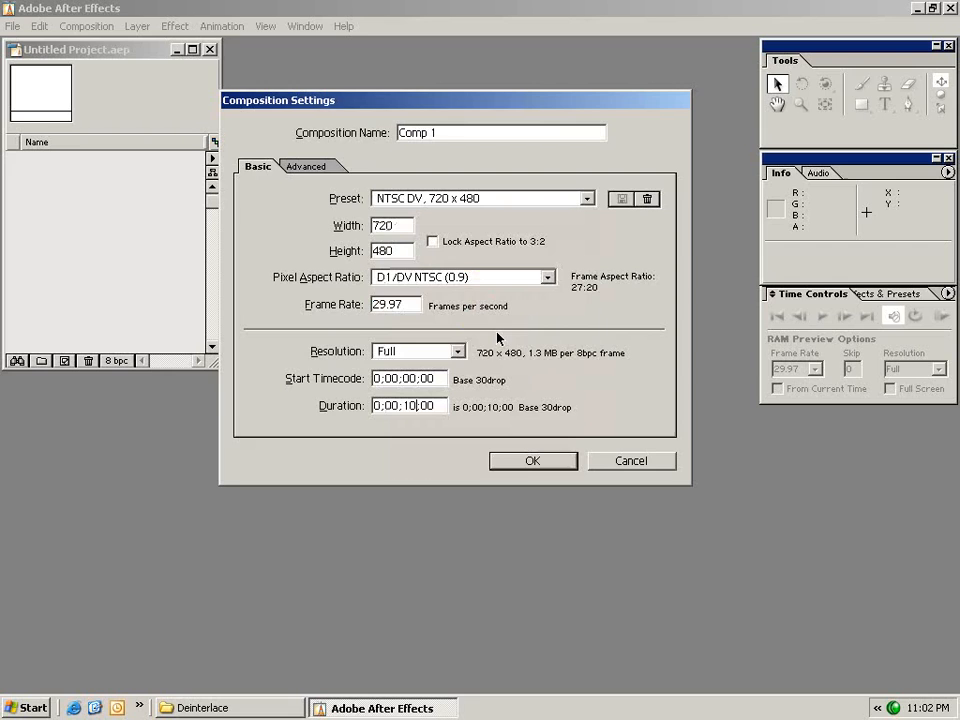
pyautogui.click(373, 379)
pyautogui.moveTo(415, 405); pyautogui.dragTo(407, 405)
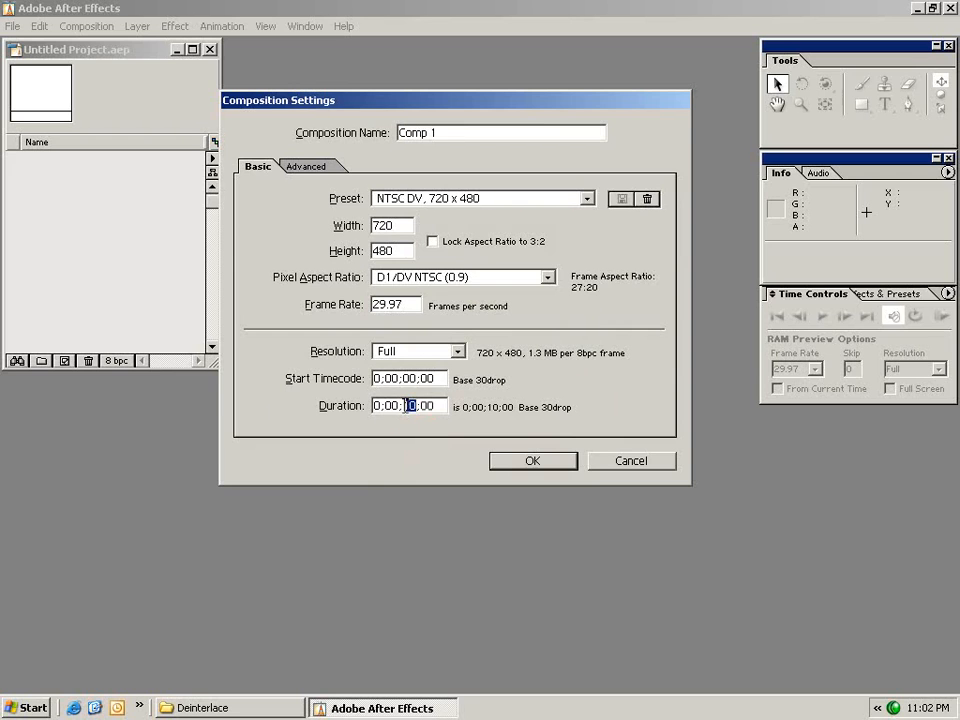
pyautogui.write('15')
pyautogui.click(533, 461)
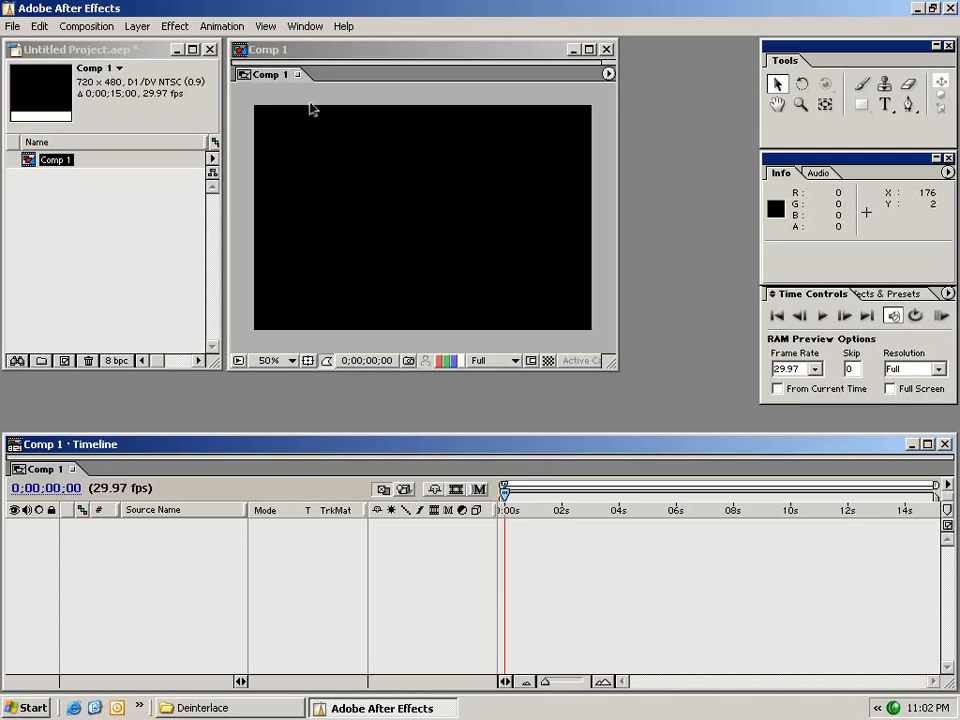
# Import SunSet.mov from the Resources Videos folder as footage.
pyautogui.click(306, 48)
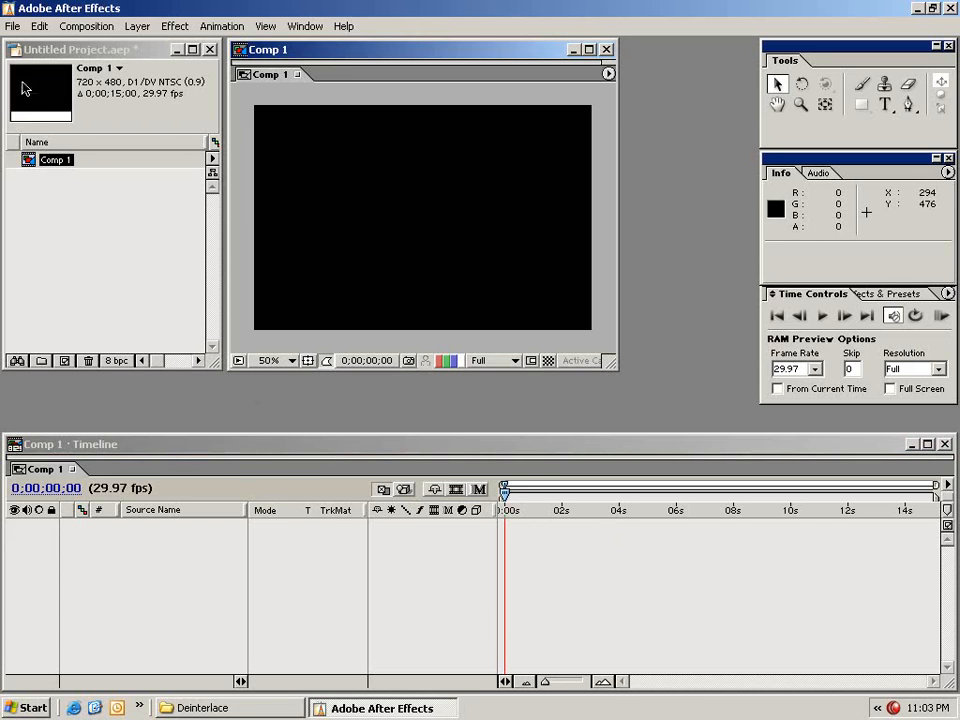
pyautogui.click(13, 26)
pyautogui.moveTo(111, 201)
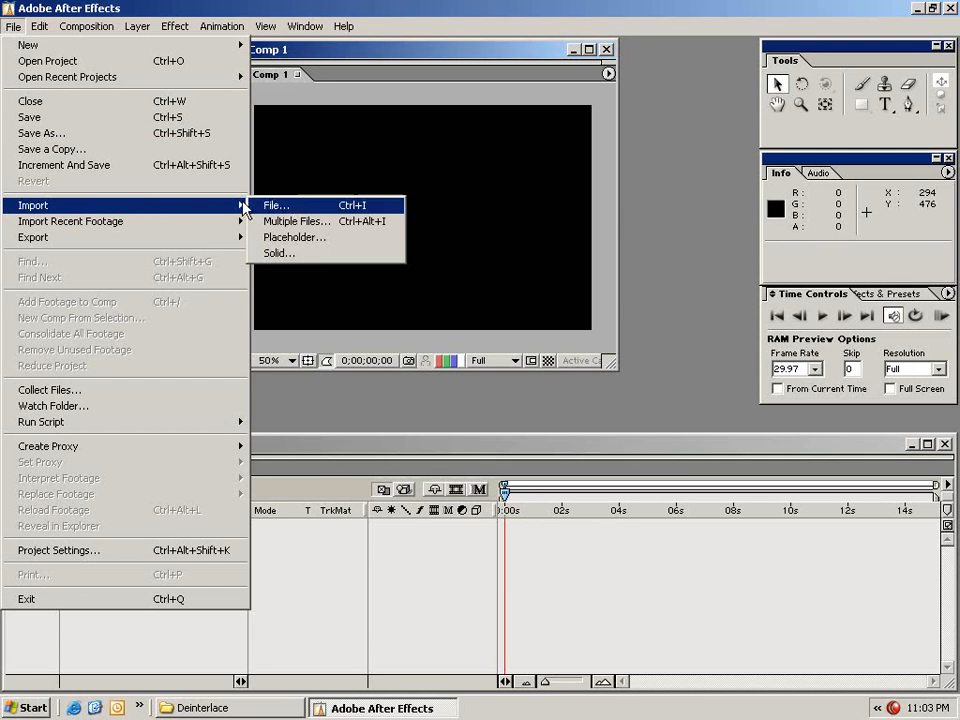
pyautogui.click(285, 207)
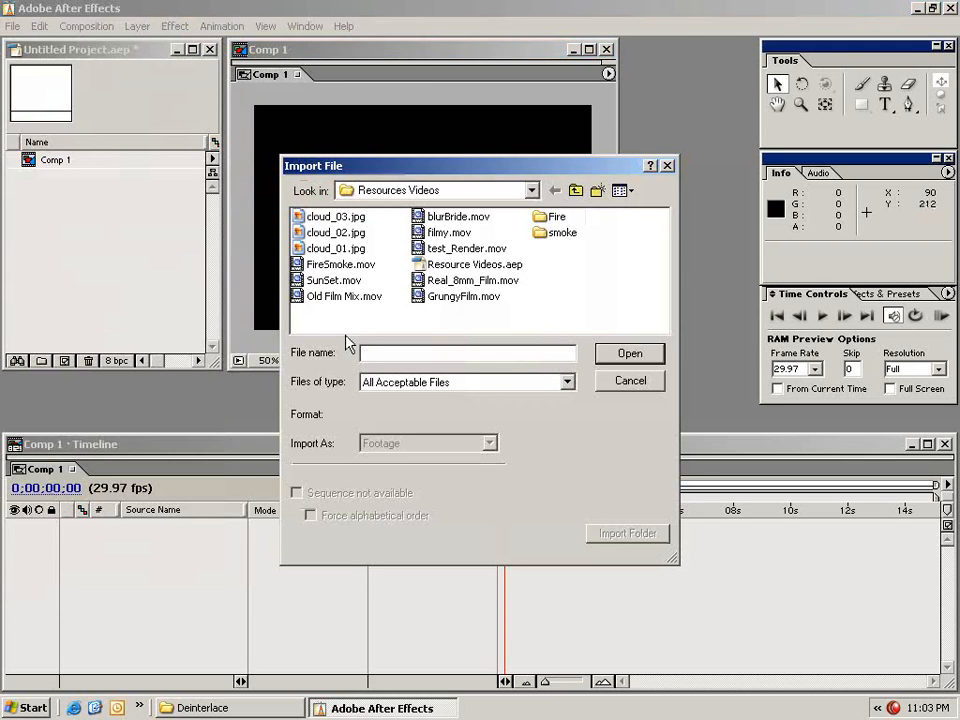
pyautogui.click(318, 281)
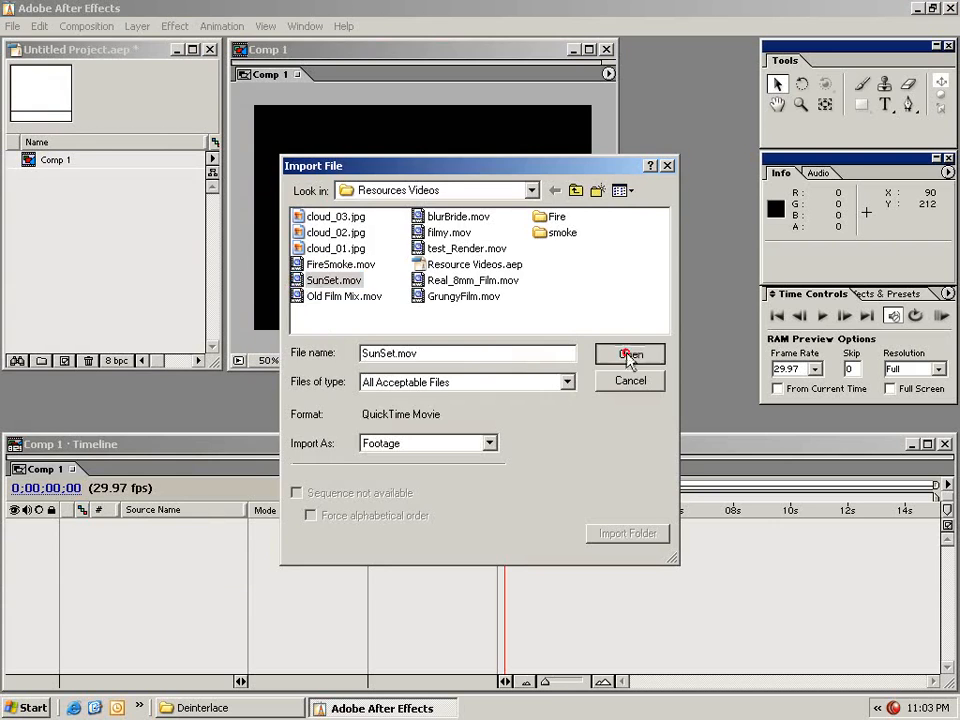
pyautogui.click(628, 357)
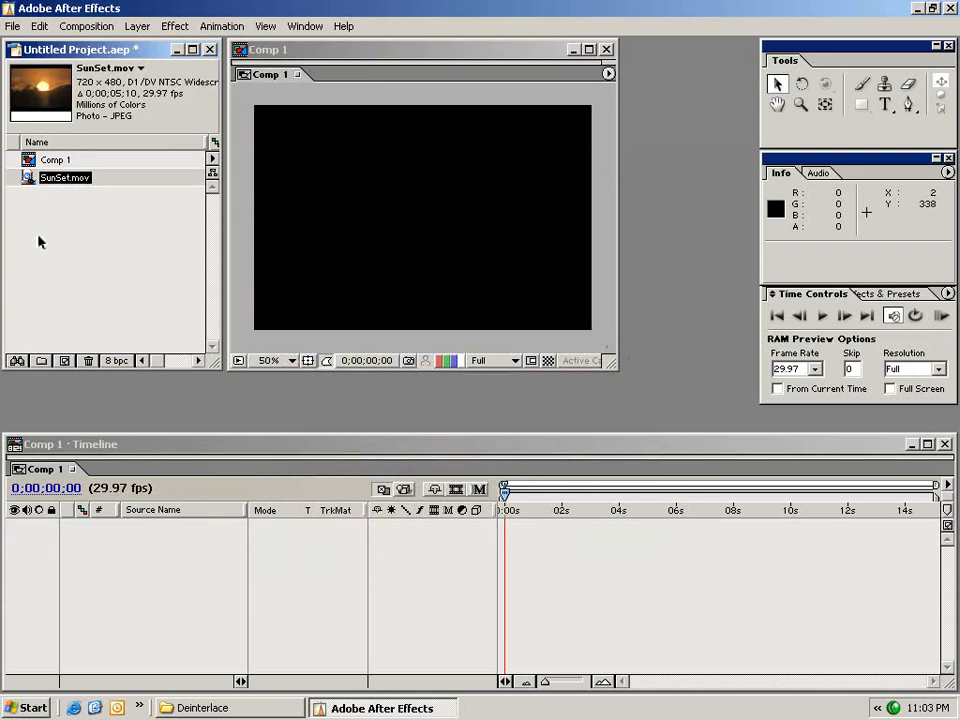
# Import FireSmoke.mov from the Resources Videos folder into the project.
pyautogui.click(13, 26)
pyautogui.moveTo(118, 205)
pyautogui.click(277, 208)
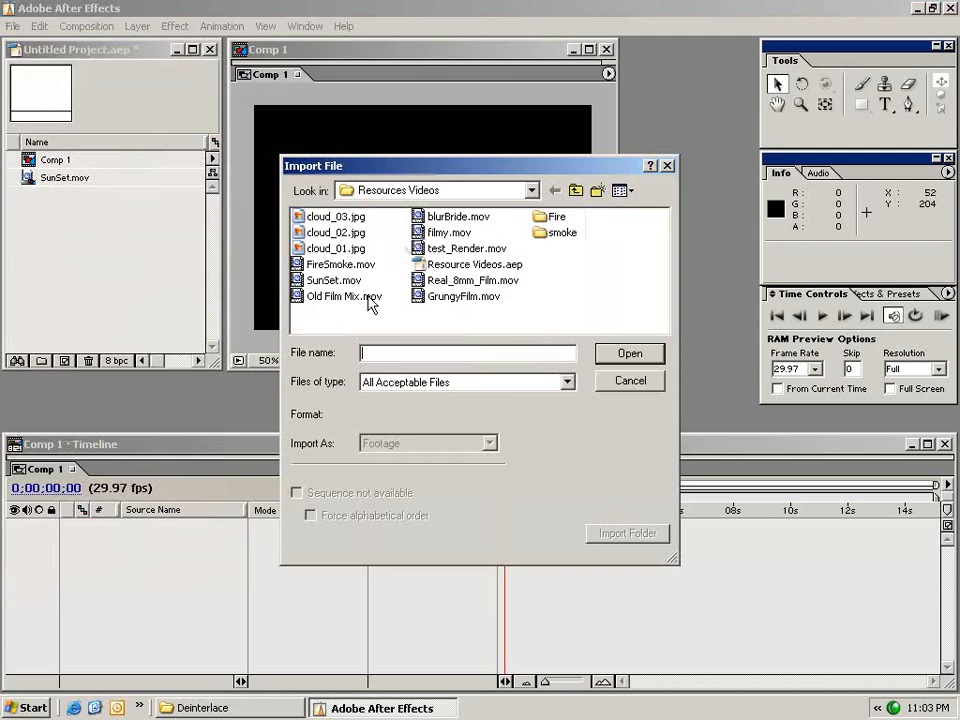
pyautogui.doubleClick(298, 266)
pyautogui.click(61, 245)
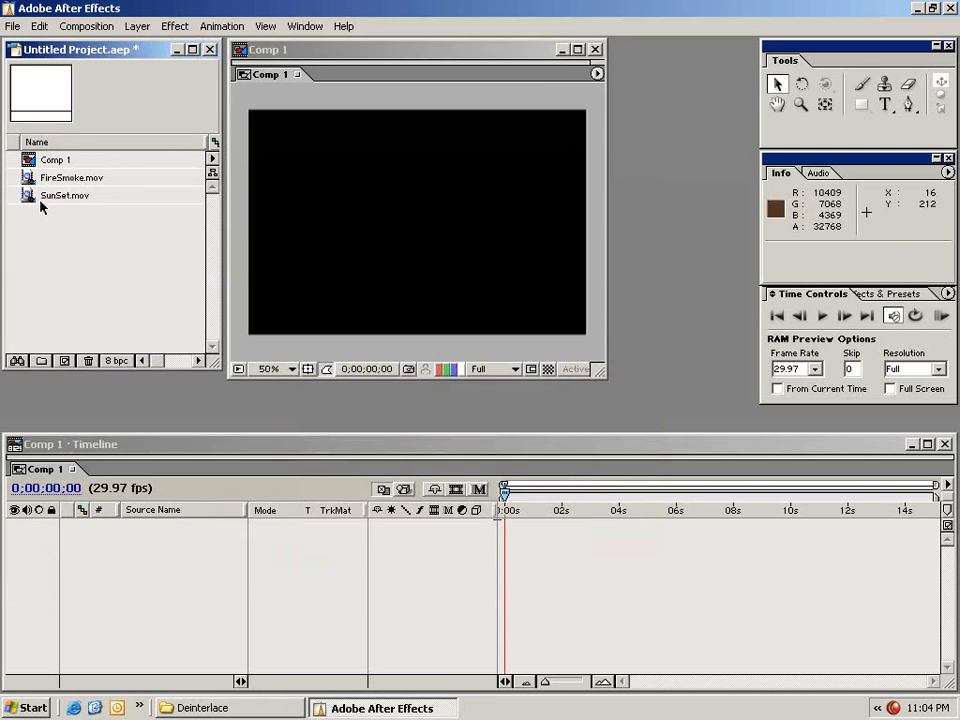
# Add SunSet.mov to the Comp 1 timeline as a layer starting at 0 seconds.
pyautogui.moveTo(27, 197); pyautogui.dragTo(522, 528)
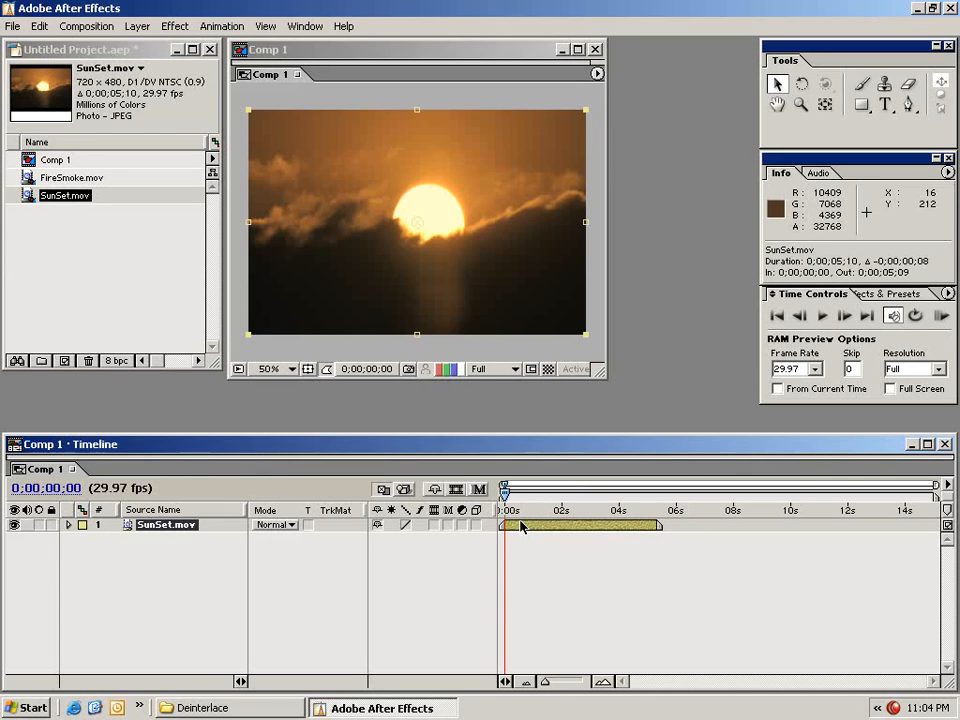
pyautogui.click(238, 547)
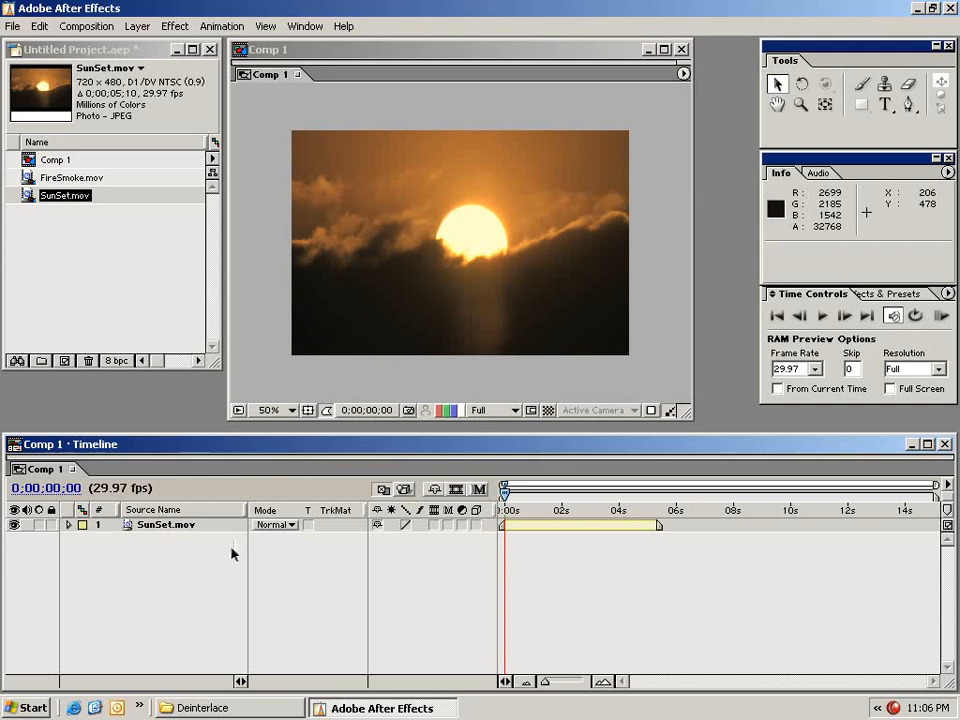
pyautogui.click(155, 524)
pyautogui.click(12, 533)
# Hide and show the SunSet.mov layer again, and try its lock switch.
pyautogui.click(14, 525)
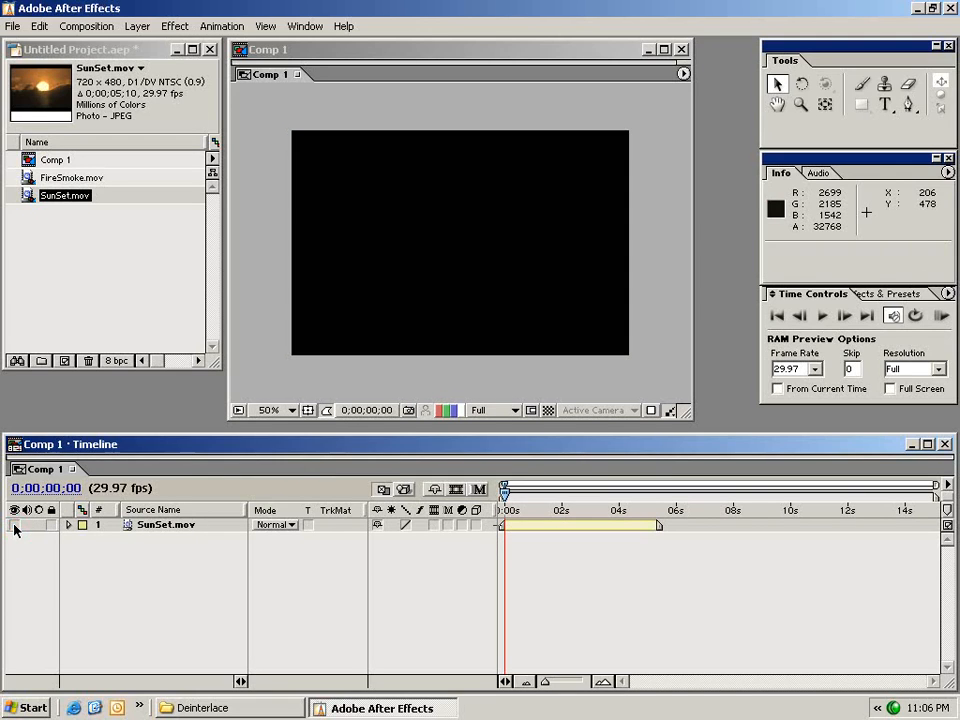
pyautogui.click(14, 525)
pyautogui.click(49, 525)
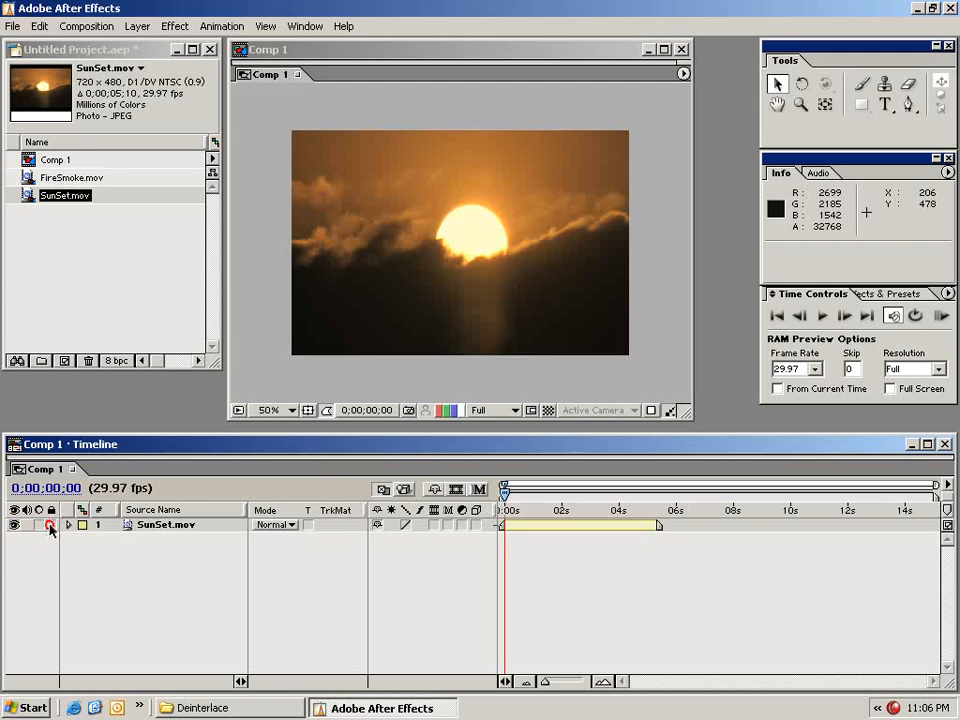
# Review the blending modes for the SunSet.mov layer, keeping Normal, and toggle its quality switch to the other setting and back.
pyautogui.click(152, 528)
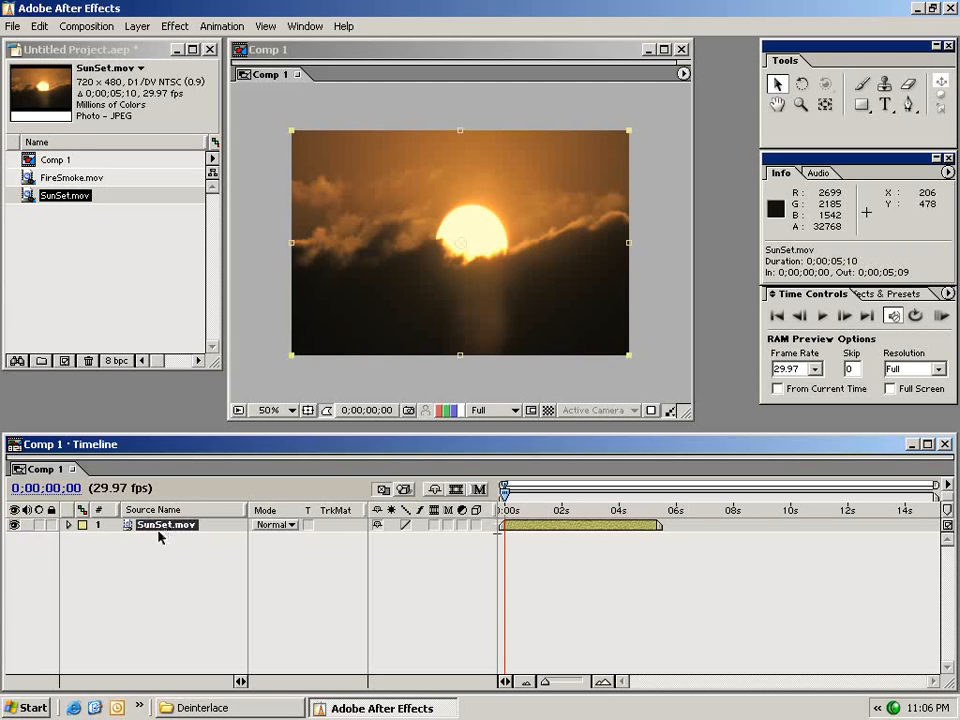
pyautogui.click(277, 525)
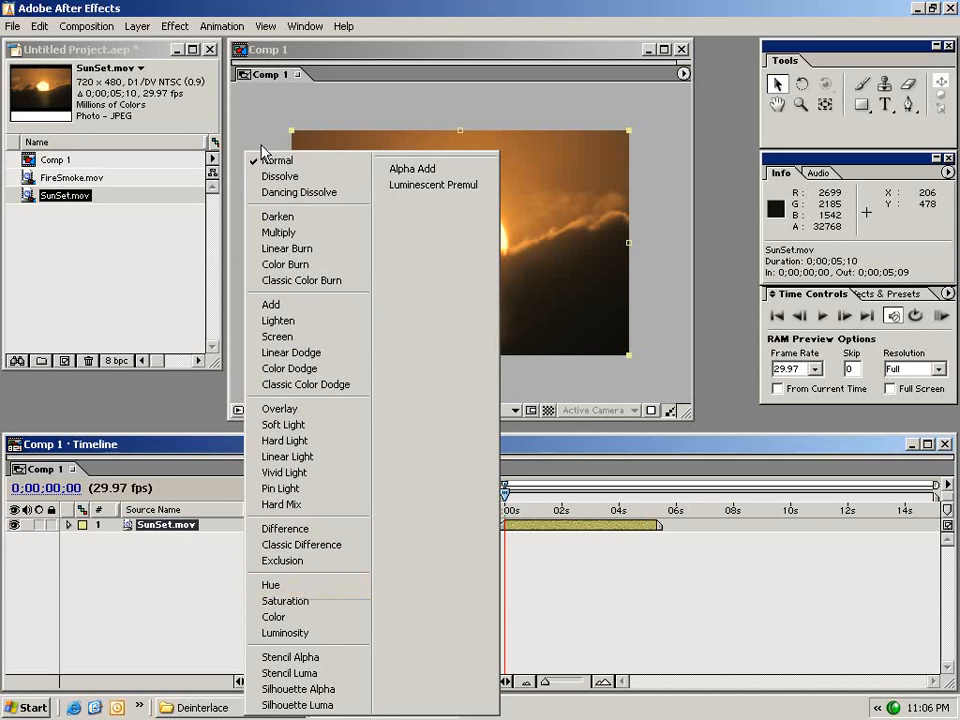
pyautogui.click(256, 159)
pyautogui.click(260, 547)
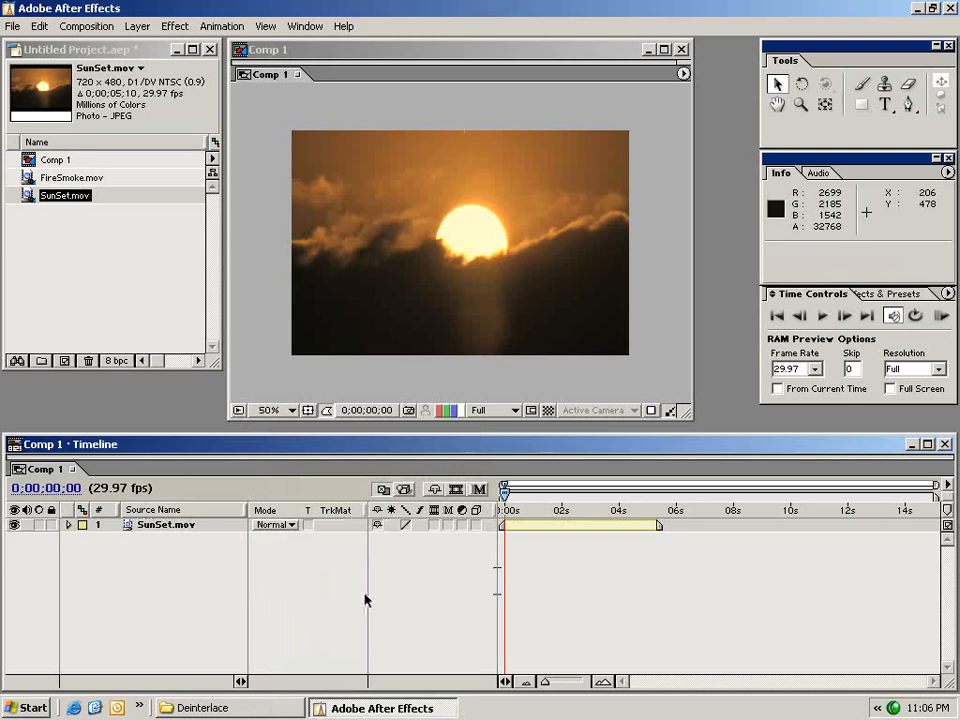
pyautogui.click(405, 527)
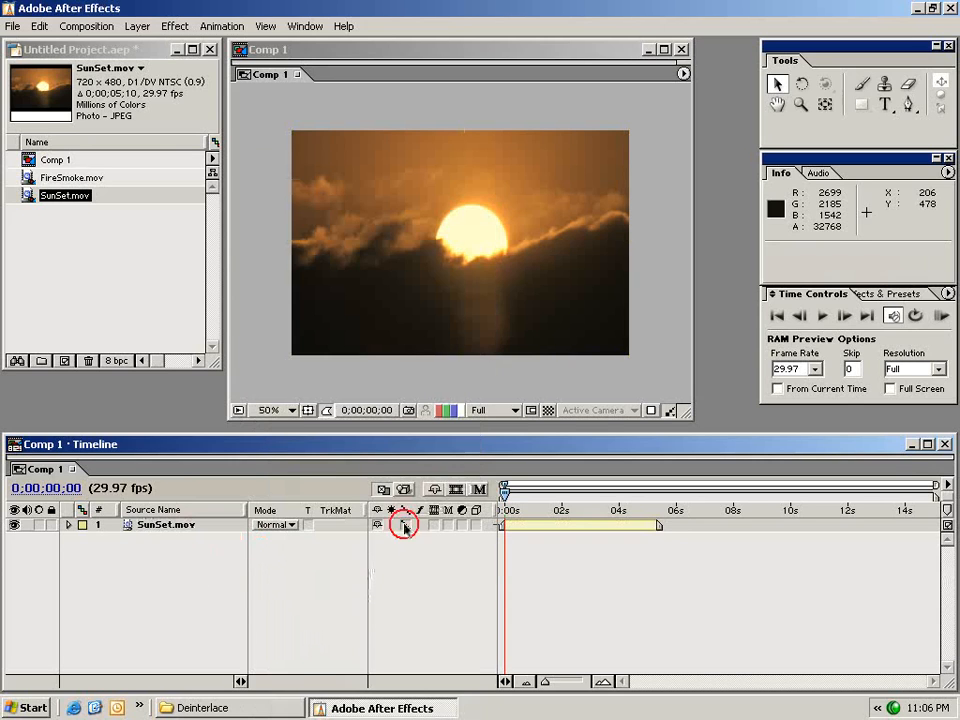
pyautogui.click(405, 527)
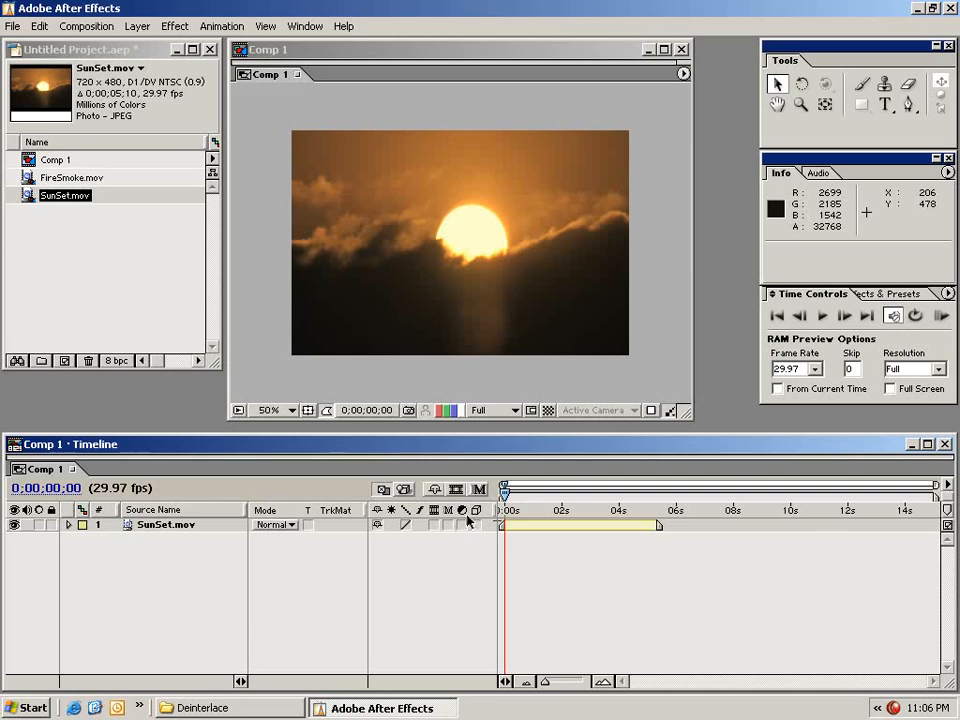
# Examine the magnification options of the composition view, keeping 50%.
pyautogui.click(368, 98)
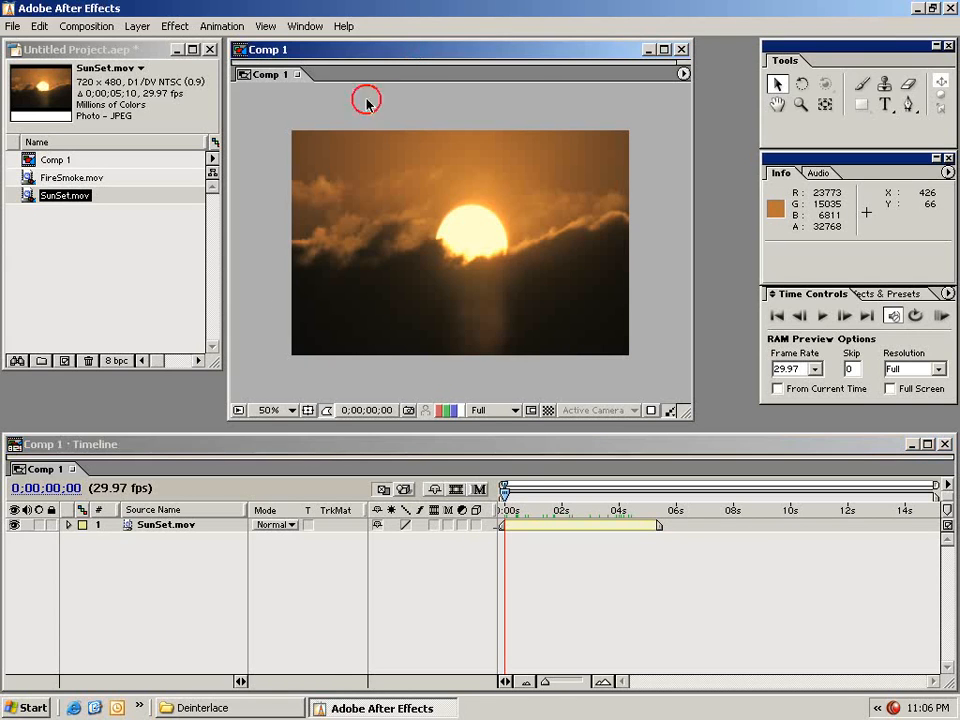
pyautogui.click(272, 410)
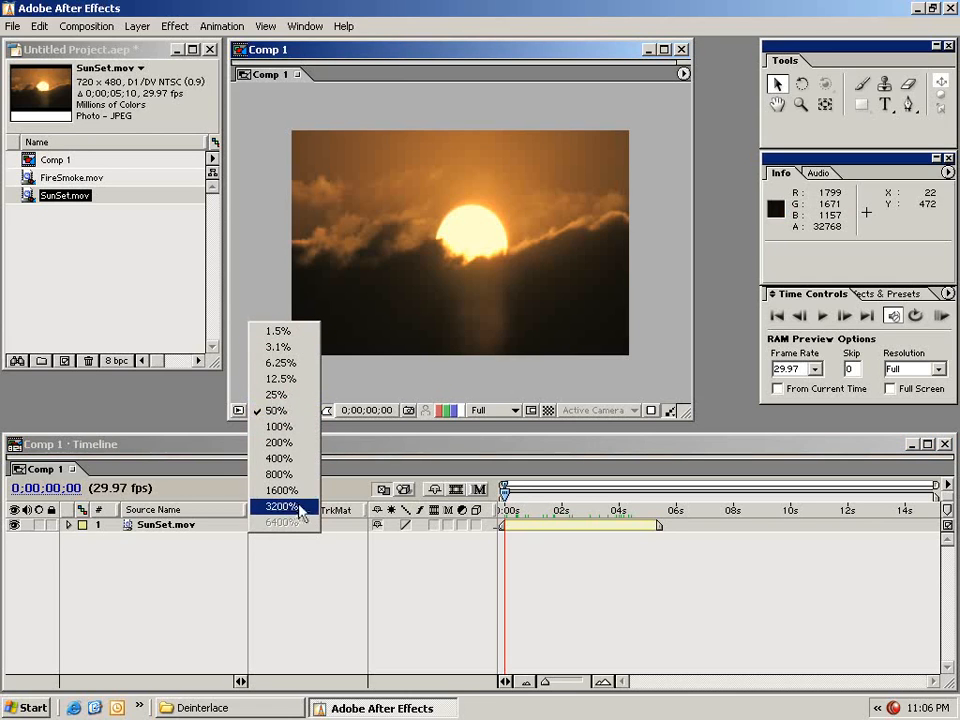
pyautogui.click(280, 411)
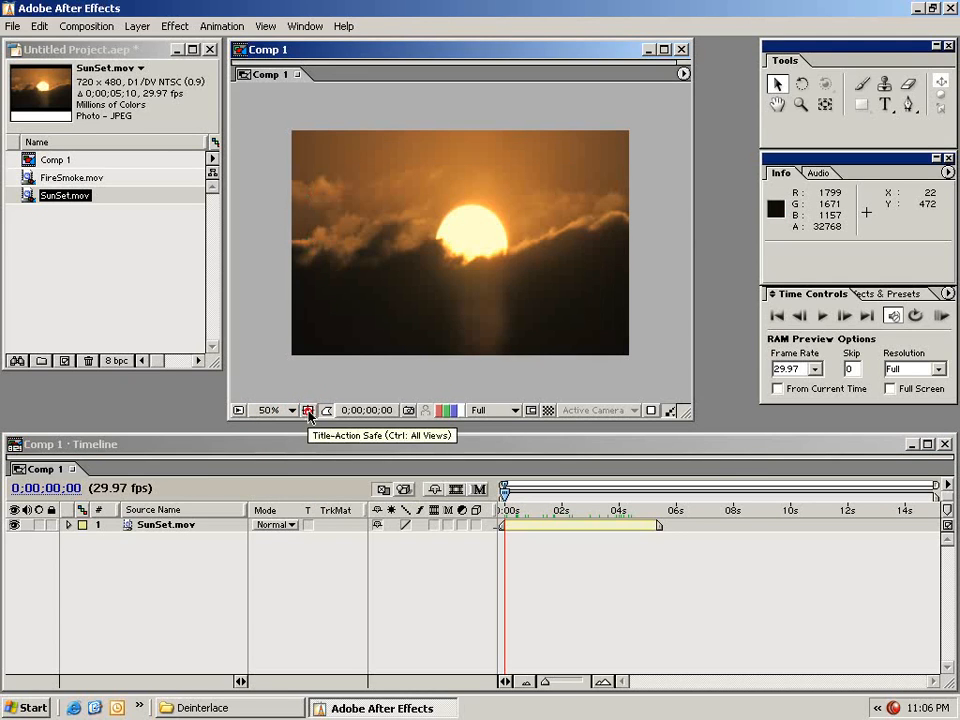
# Try the composition preview at Half and Quarter resolution and return it to Full.
pyautogui.click(490, 411)
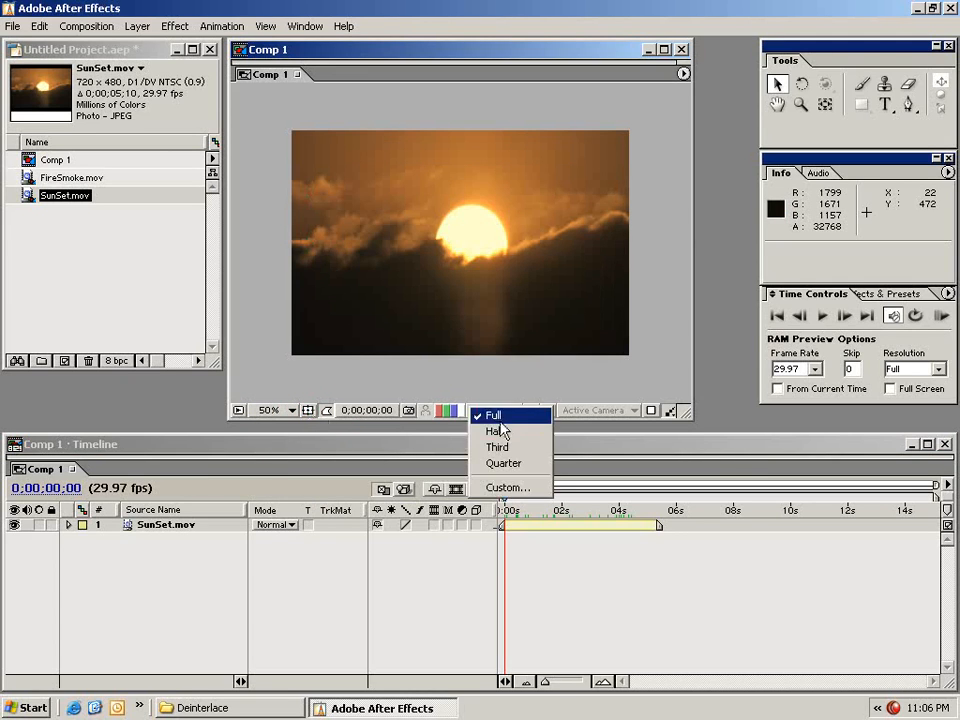
pyautogui.click(497, 430)
pyautogui.click(488, 411)
pyautogui.click(495, 443)
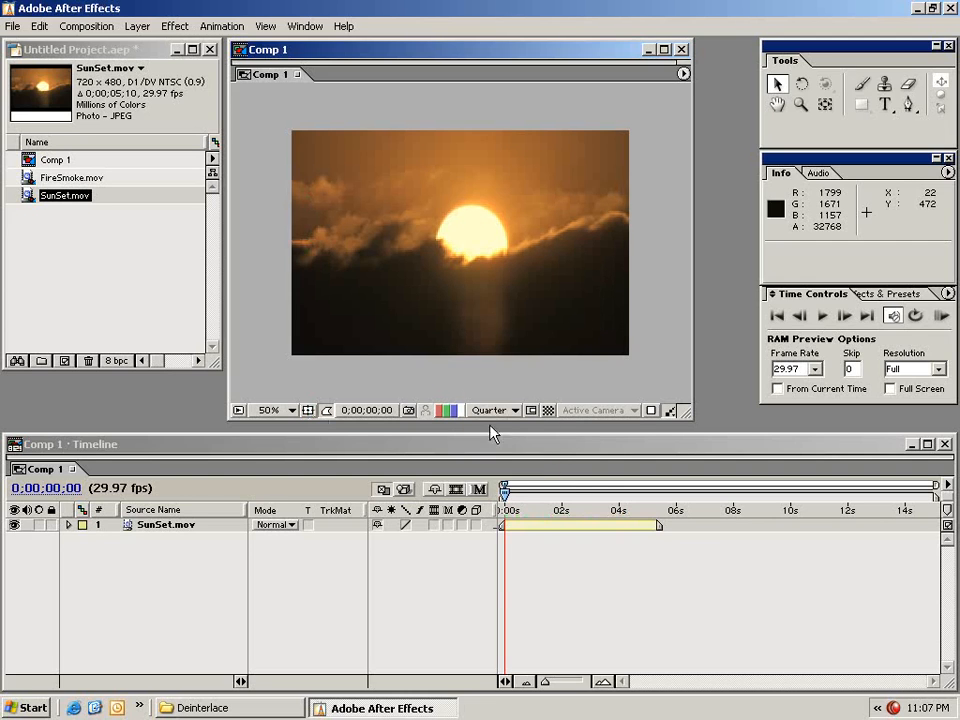
pyautogui.click(490, 411)
pyautogui.click(490, 363)
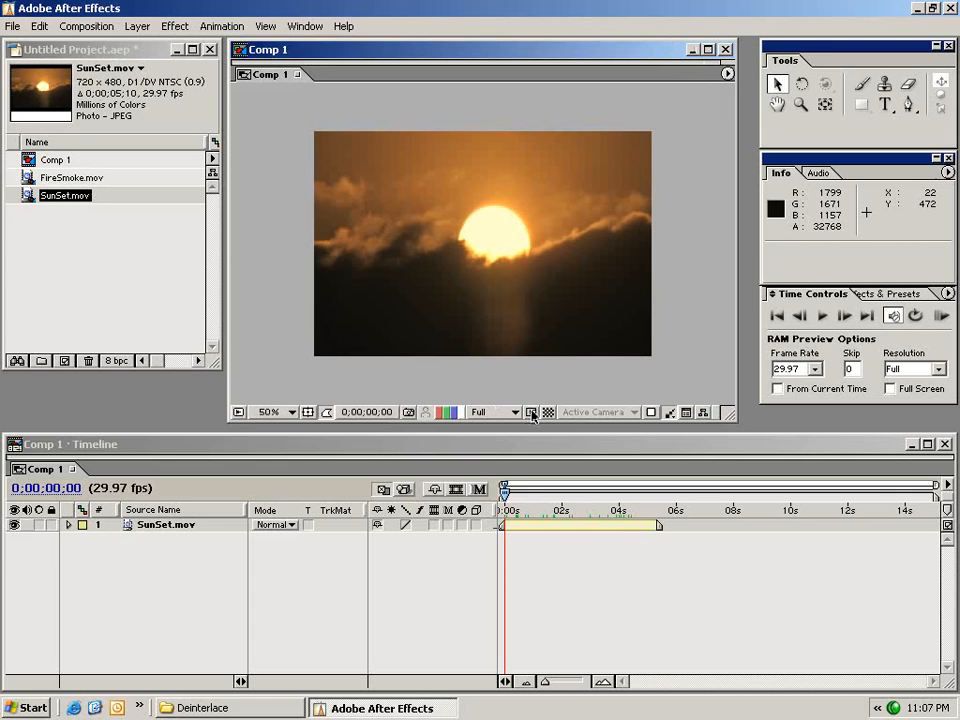
# Draw a region of interest of about 584 × 364 pixels around the sunset and switch it off again.
pyautogui.click(532, 413)
pyautogui.moveTo(335, 159)
pyautogui.mouseDown()
pyautogui.moveTo(605, 278)
pyautogui.moveTo(611, 333)
pyautogui.mouseUp()
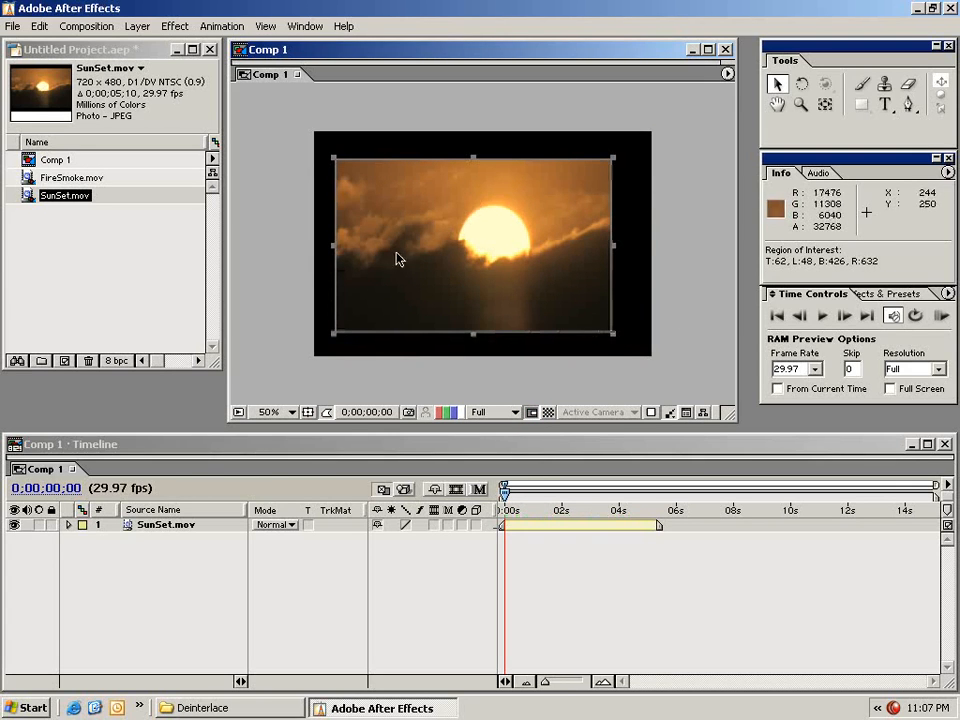
pyautogui.click(532, 413)
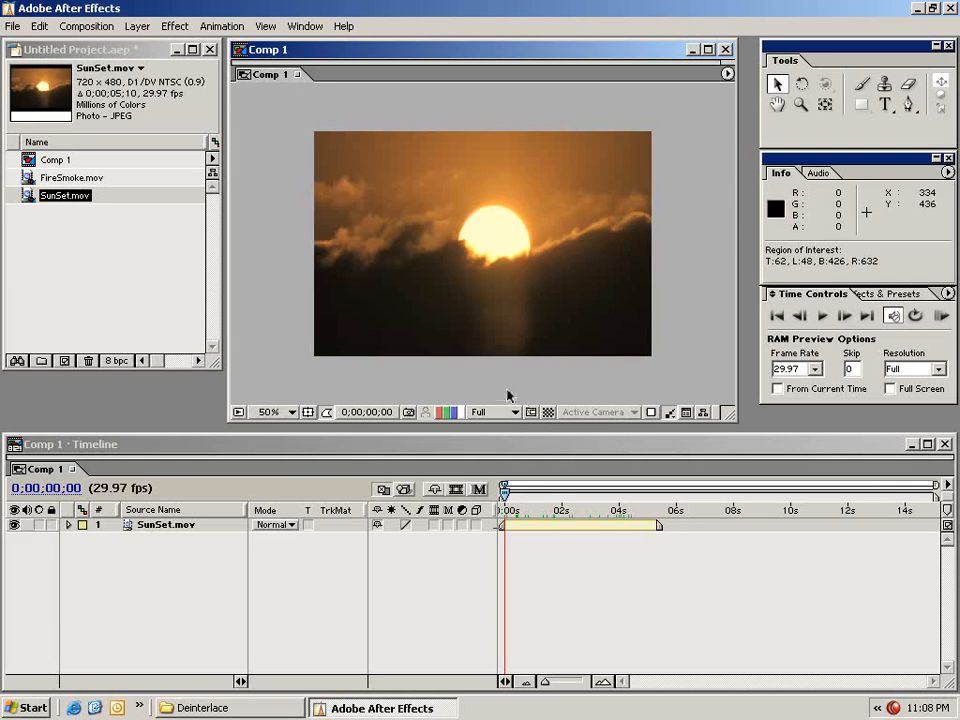
# Add FireSmoke.mov to the timeline above the SunSet.mov layer, trying a different position in the frame and undoing that move.
pyautogui.click(145, 443)
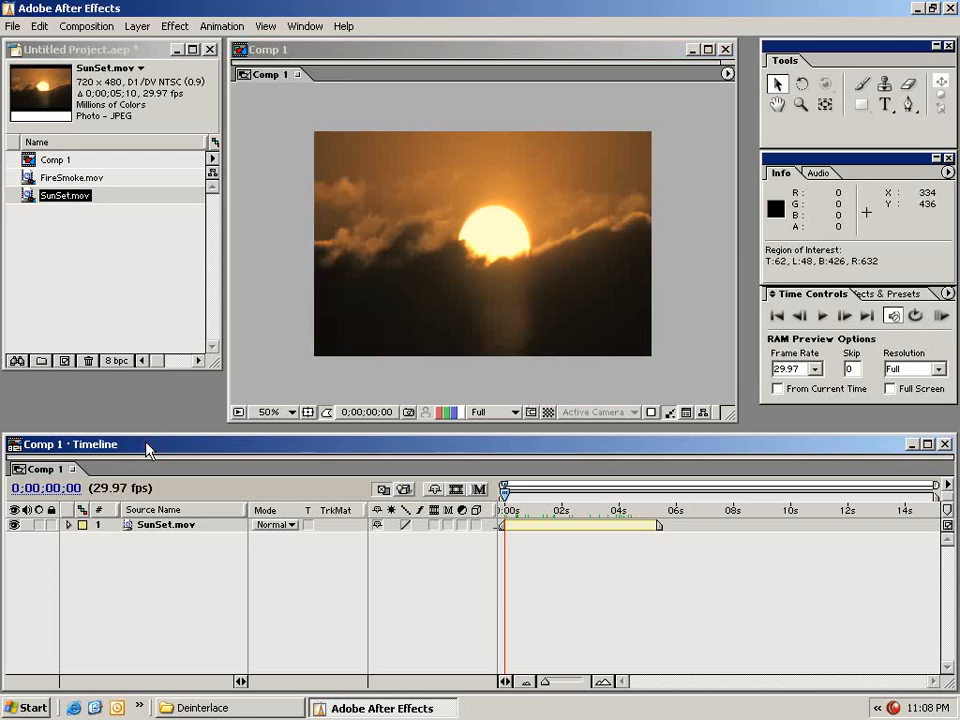
pyautogui.click(44, 241)
pyautogui.moveTo(70, 177)
pyautogui.mouseDown()
pyautogui.moveTo(463, 435)
pyautogui.moveTo(556, 530)
pyautogui.moveTo(575, 511)
pyautogui.moveTo(583, 521)
pyautogui.mouseUp()
pyautogui.moveTo(484, 253); pyautogui.dragTo(516, 212)
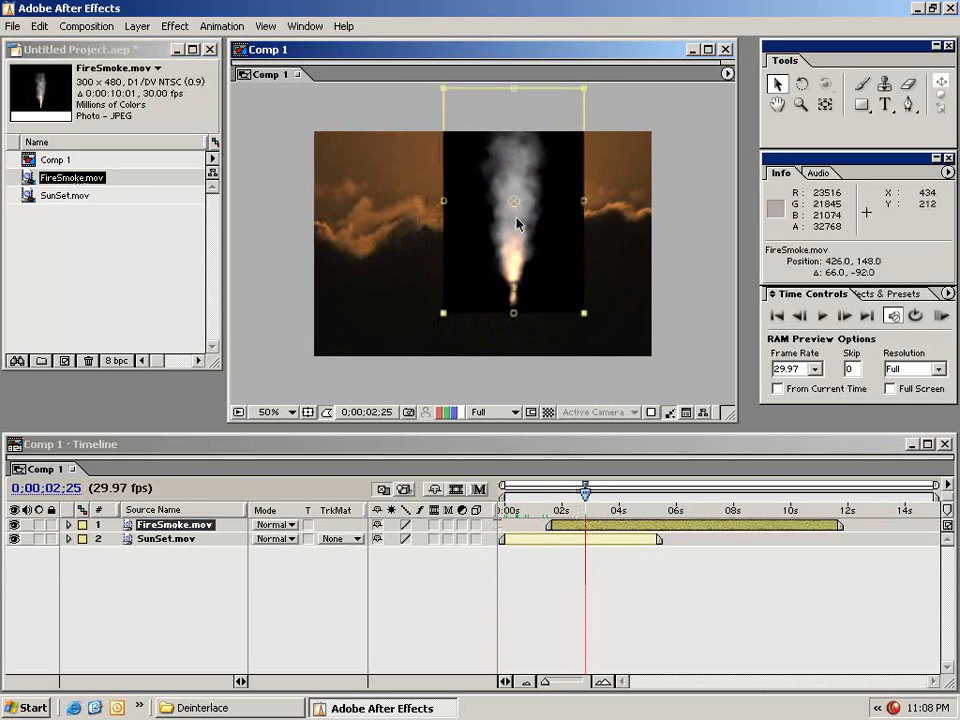
pyautogui.hotkey('ctrl', 'z')
# Add a second SunSet.mov as the bottom layer and shift it to start at 0 seconds.
pyautogui.moveTo(28, 198); pyautogui.dragTo(548, 566)
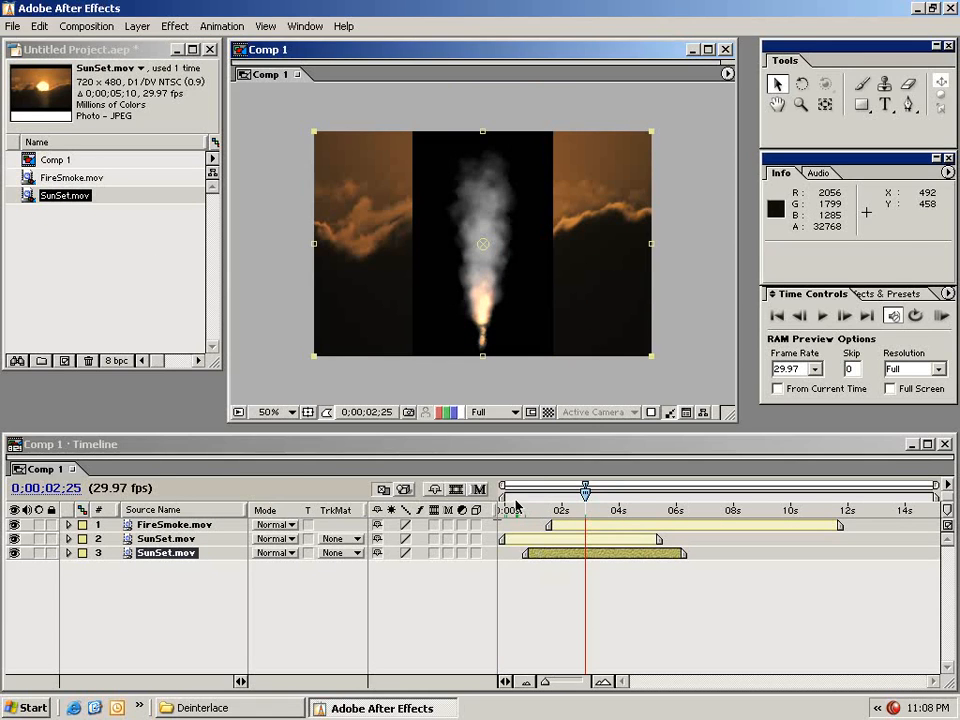
pyautogui.press('Home')
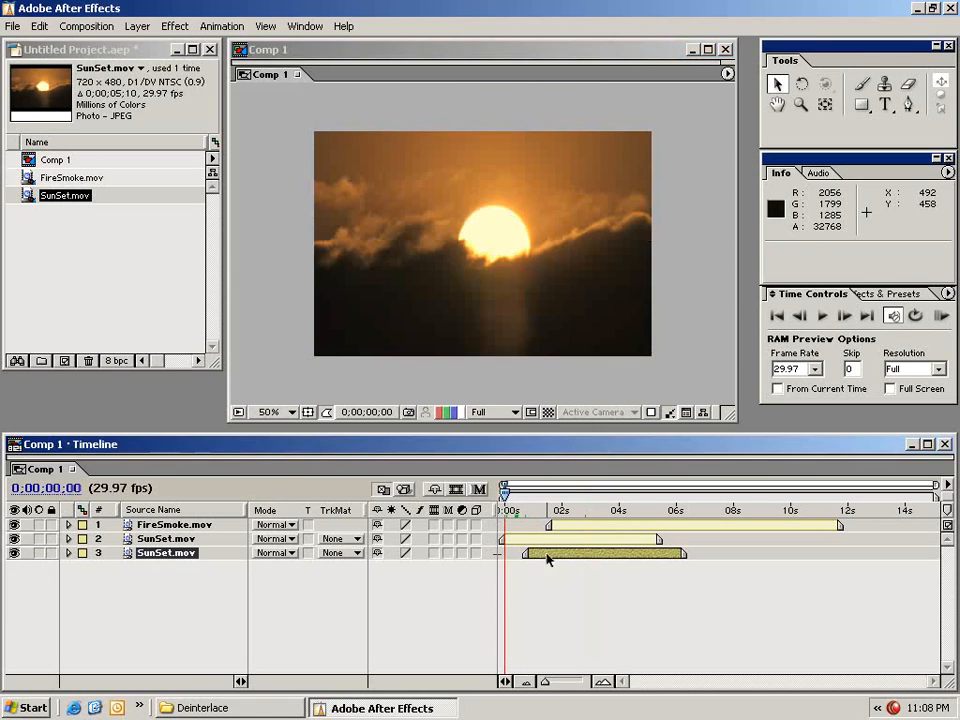
pyautogui.moveTo(546, 557); pyautogui.dragTo(516, 530)
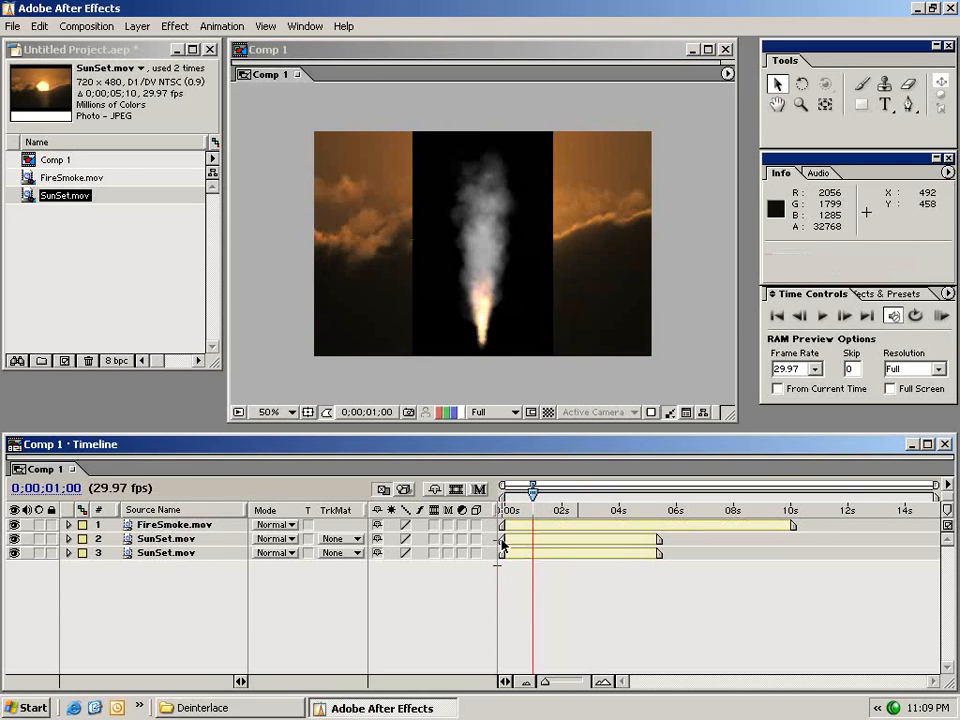
# Try dragging the start and end of the upper SunSet.mov layer beyond the clip's length in the timeline.
pyautogui.moveTo(502, 543)
pyautogui.mouseDown()
pyautogui.moveTo(531, 543)
pyautogui.moveTo(503, 544)
pyautogui.mouseUp()
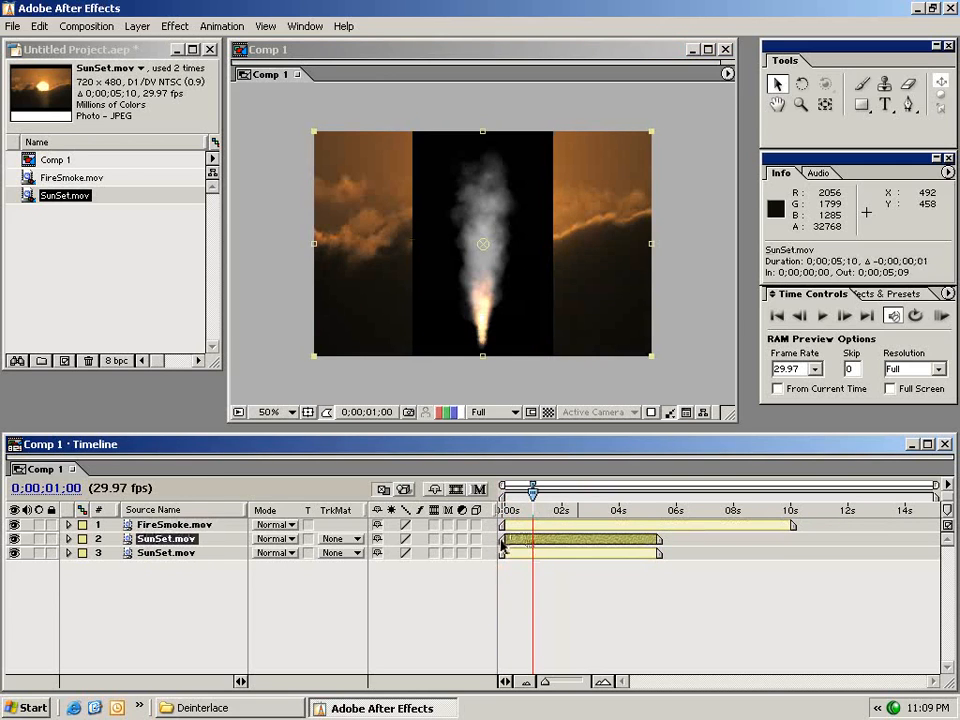
pyautogui.moveTo(655, 548)
pyautogui.mouseDown()
pyautogui.moveTo(628, 543)
pyautogui.moveTo(671, 546)
pyautogui.mouseUp()
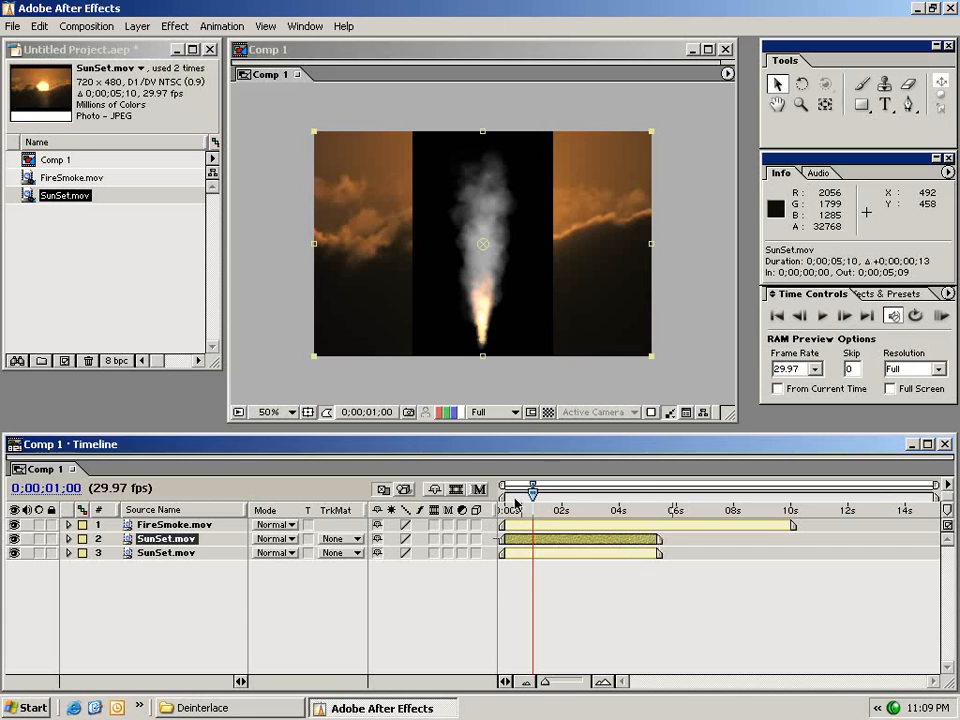
pyautogui.click(558, 564)
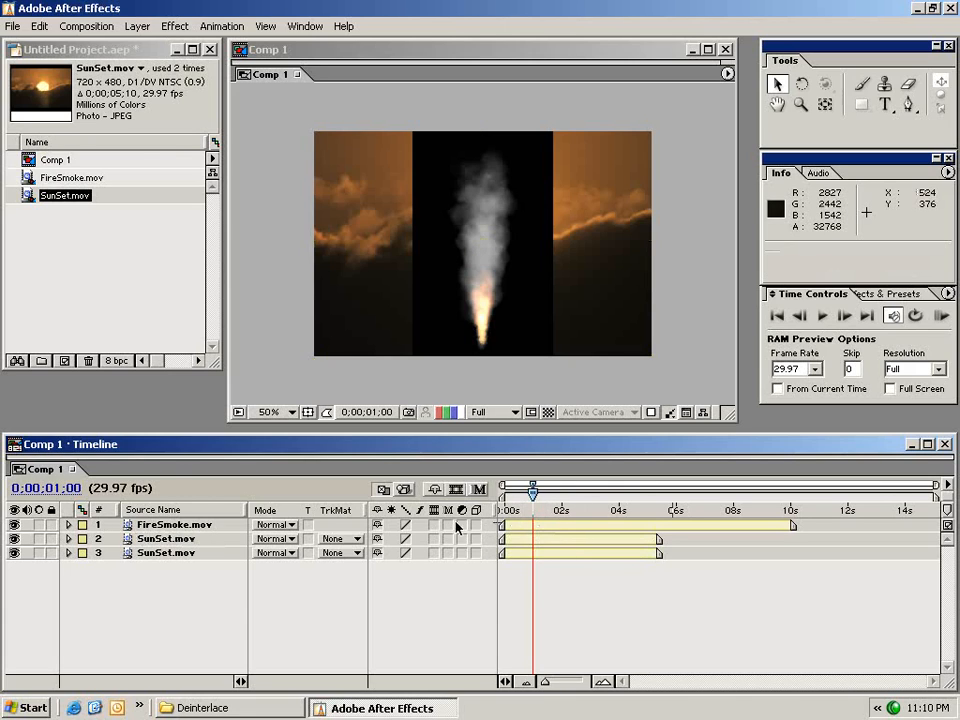
# Apply the Fast Blur effect to the FireSmoke.mov layer.
pyautogui.click(510, 525)
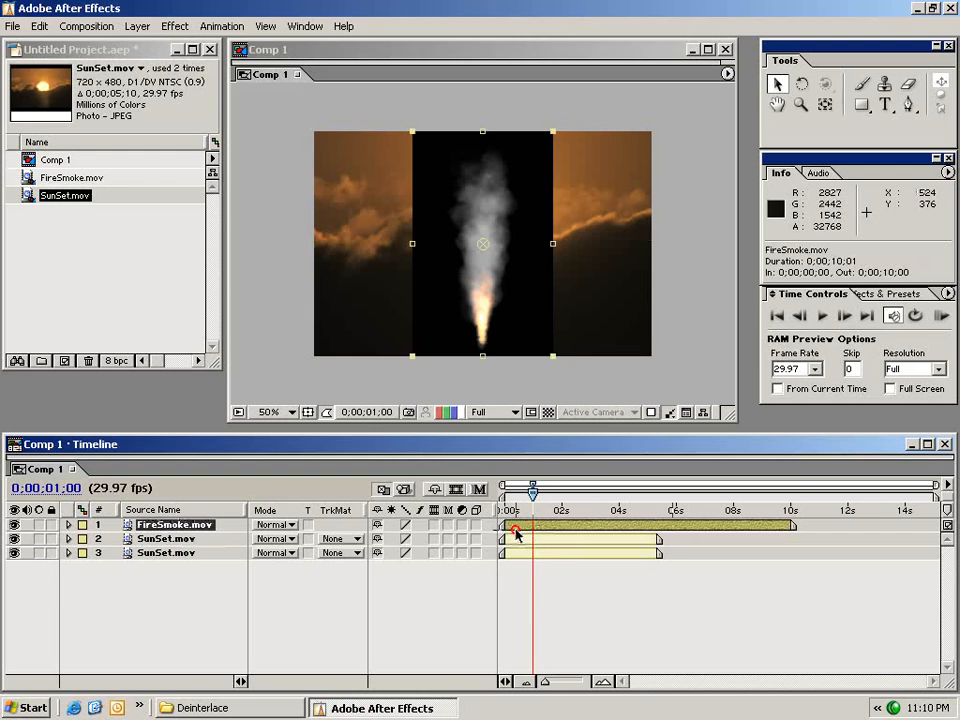
pyautogui.click(175, 27)
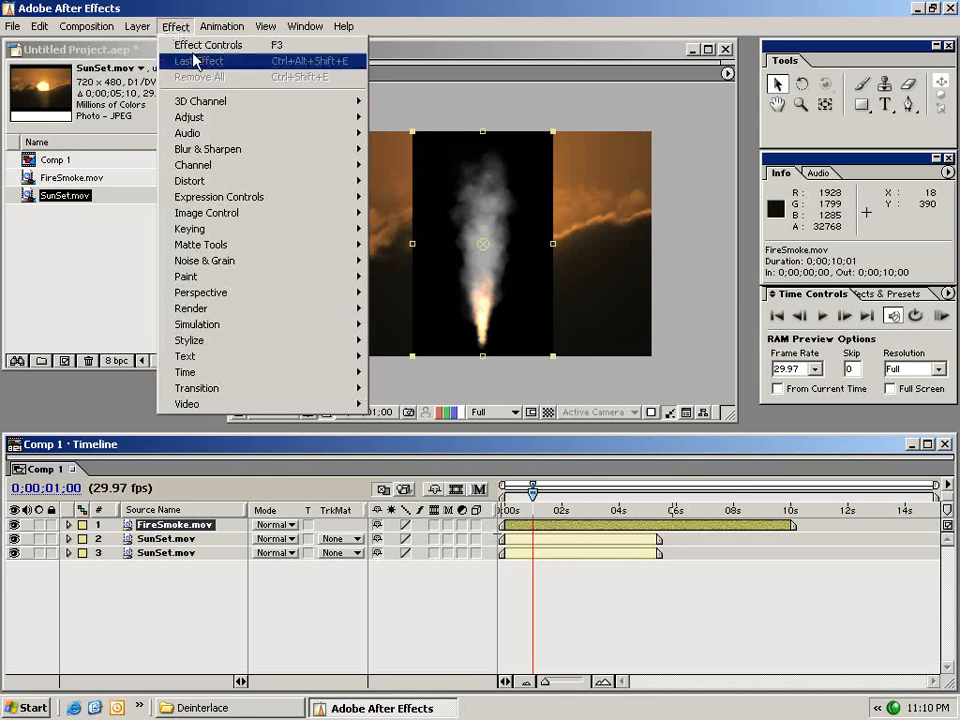
pyautogui.moveTo(320, 149)
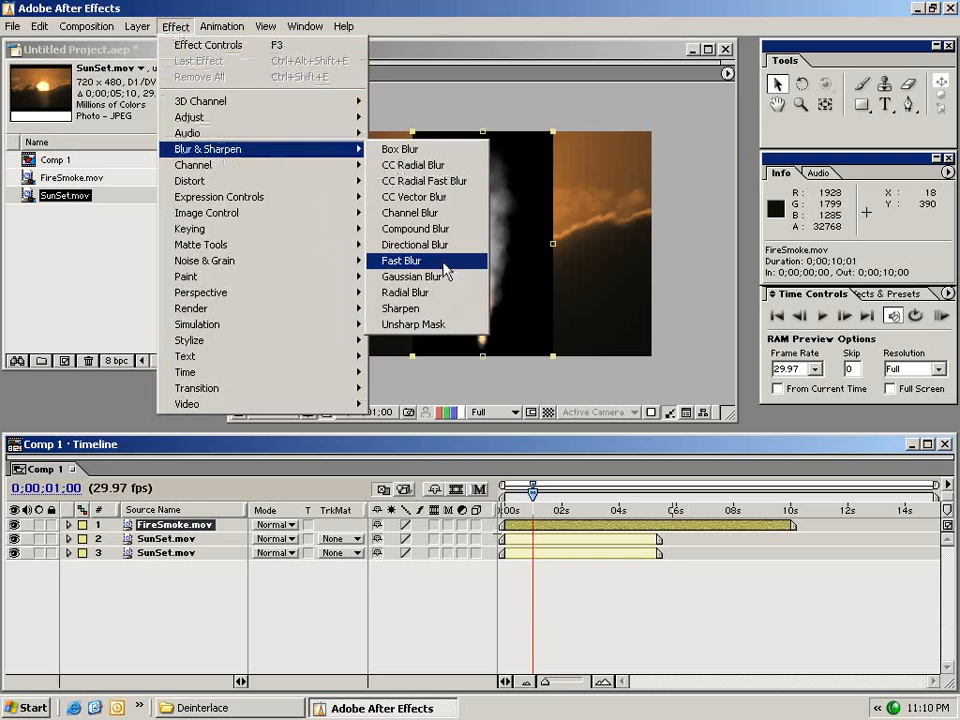
pyautogui.click(427, 261)
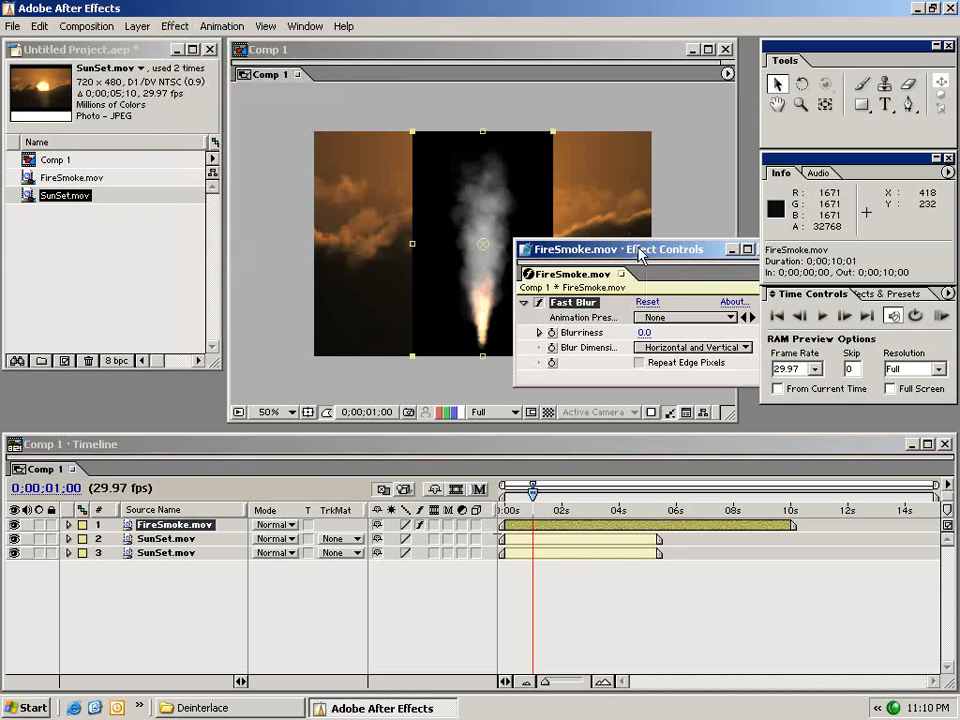
# Move and enlarge the Effect Controls window, and set the Fast Blur's Blurriness to 50.
pyautogui.moveTo(692, 251); pyautogui.dragTo(278, 190)
pyautogui.moveTo(358, 318); pyautogui.dragTo(373, 552)
pyautogui.moveTo(306, 188); pyautogui.dragTo(268, 172)
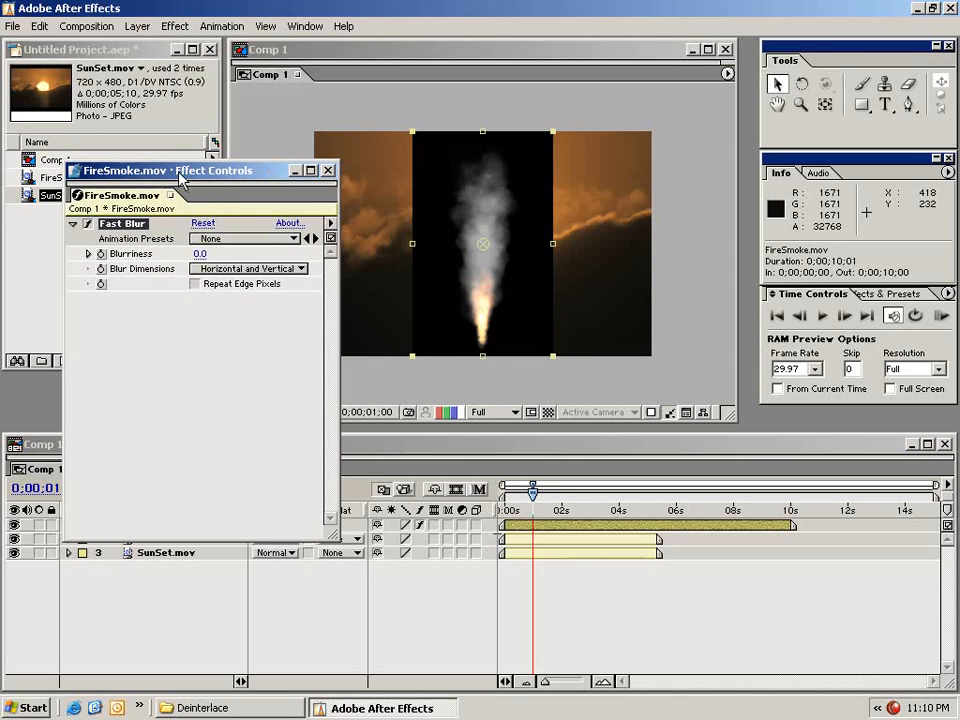
pyautogui.click(200, 254)
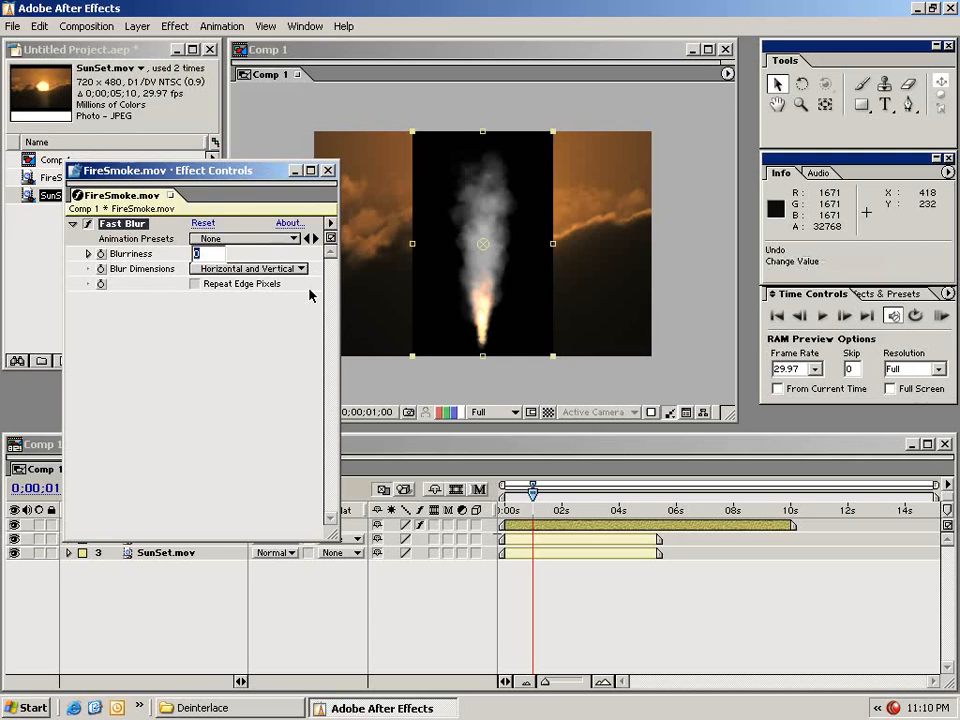
pyautogui.write('50')
pyautogui.press('Return')
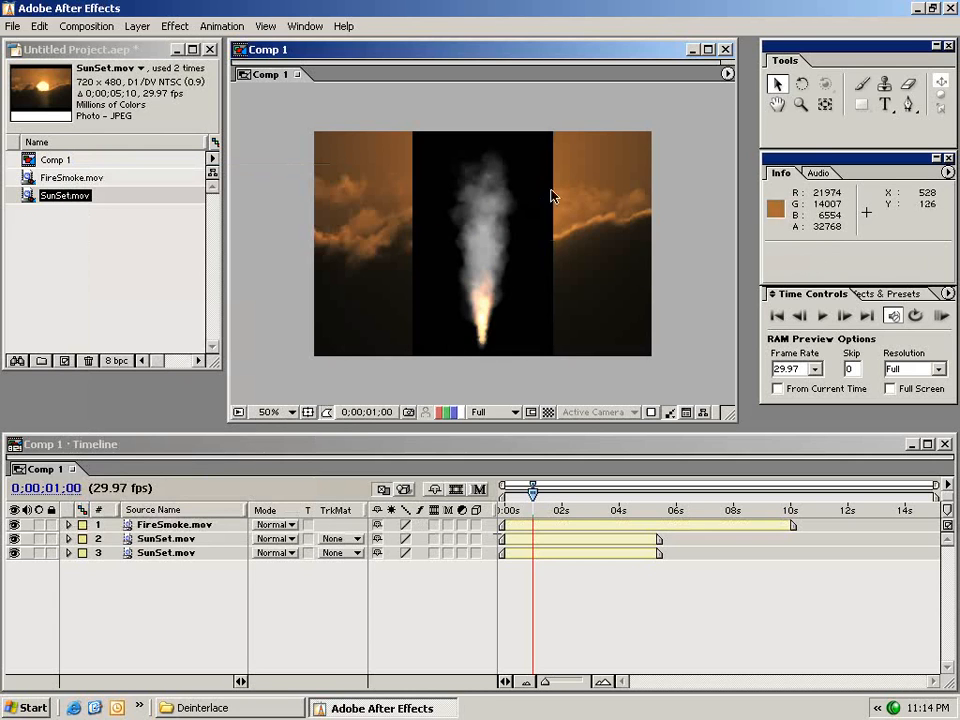
# Add a text layer reading "test" over the sunset in the left part of the frame.
pyautogui.click(885, 106)
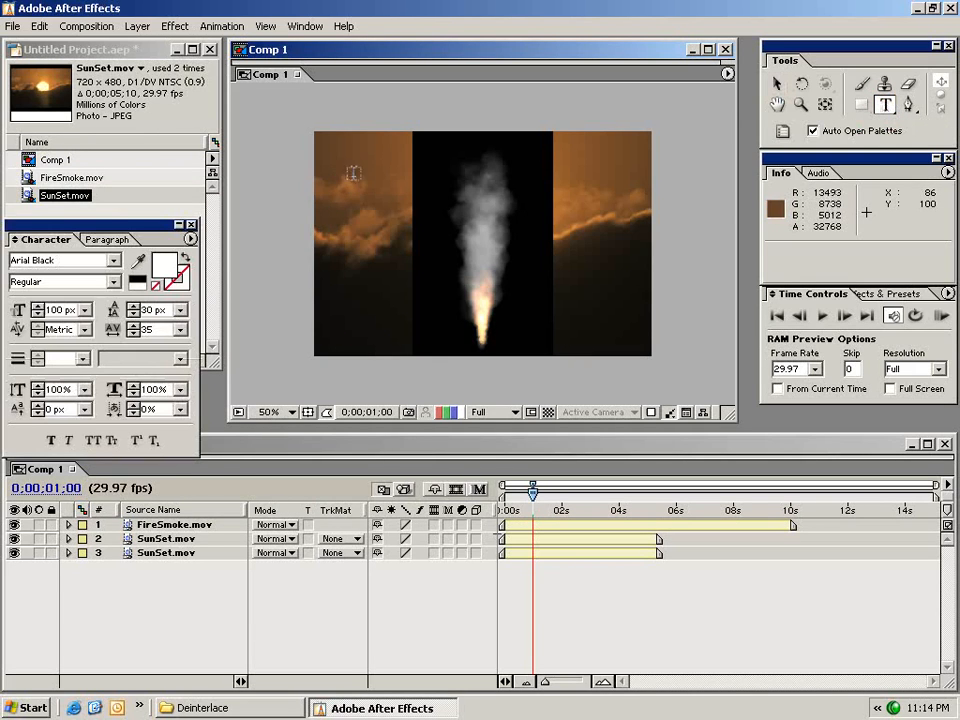
pyautogui.click(370, 205)
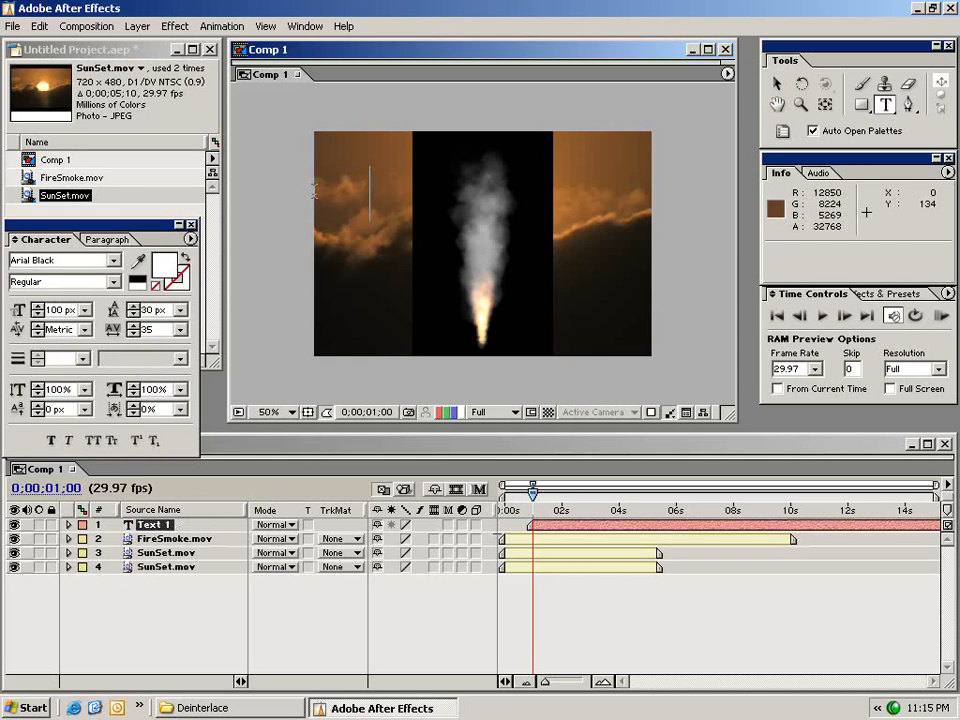
pyautogui.write('test')
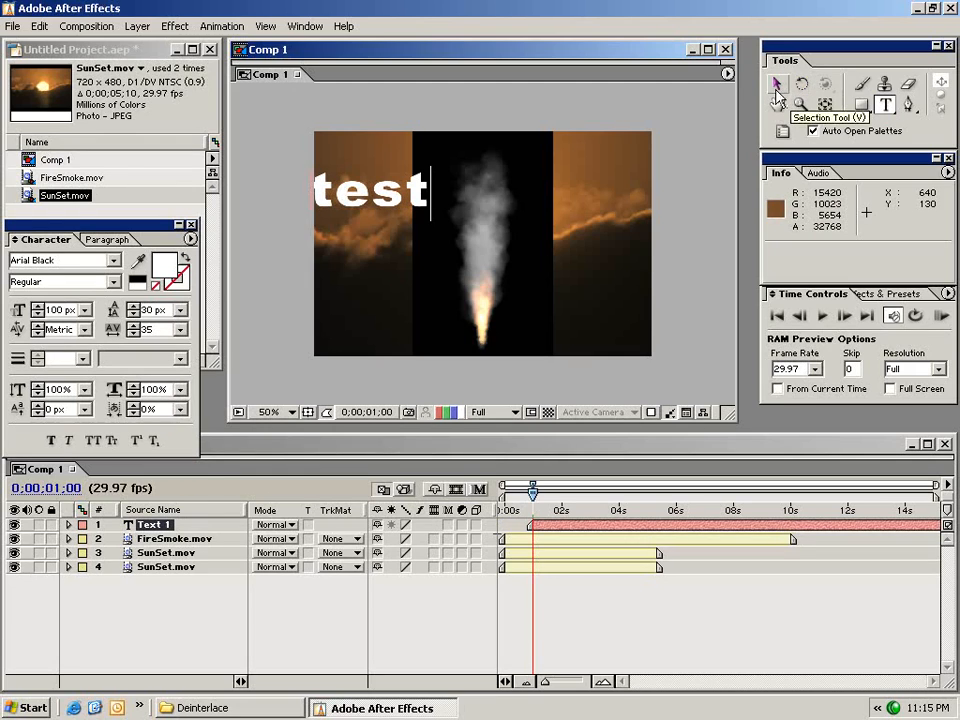
pyautogui.click(777, 88)
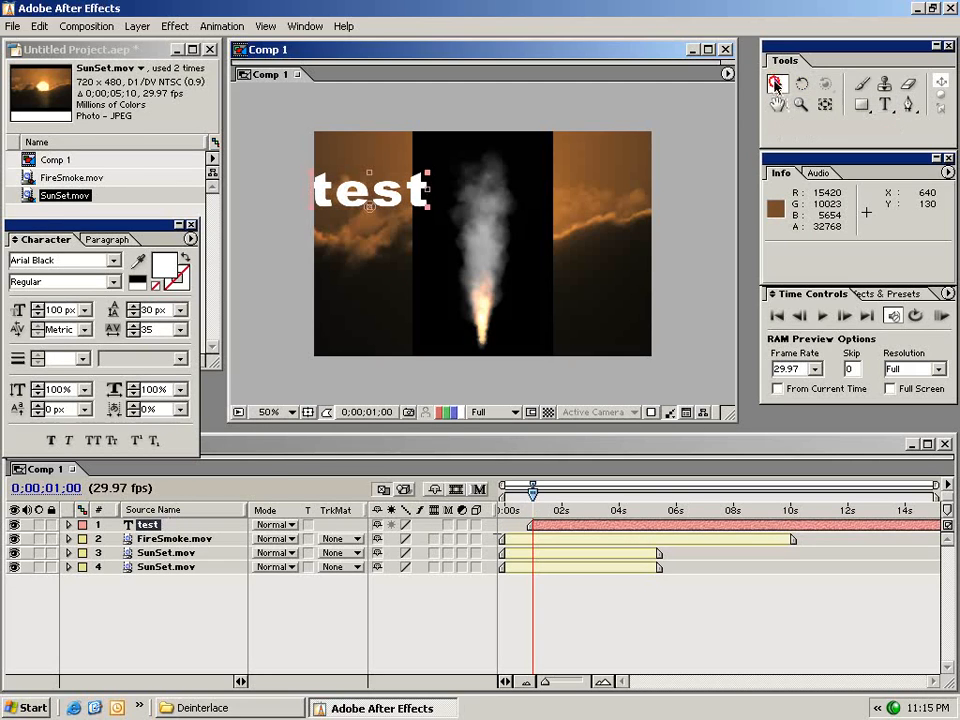
# Try moving the "test" text to about 270, 270 and scaling it to 150%, undoing the last changes.
pyautogui.moveTo(371, 195); pyautogui.dragTo(439, 253)
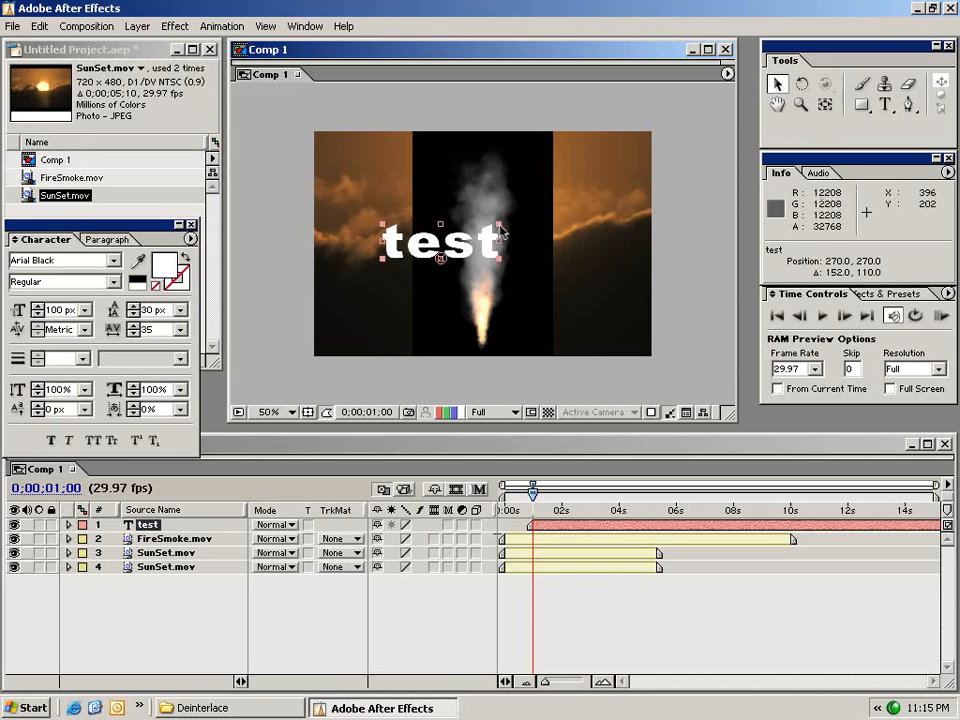
pyautogui.moveTo(499, 227); pyautogui.dragTo(528, 200)
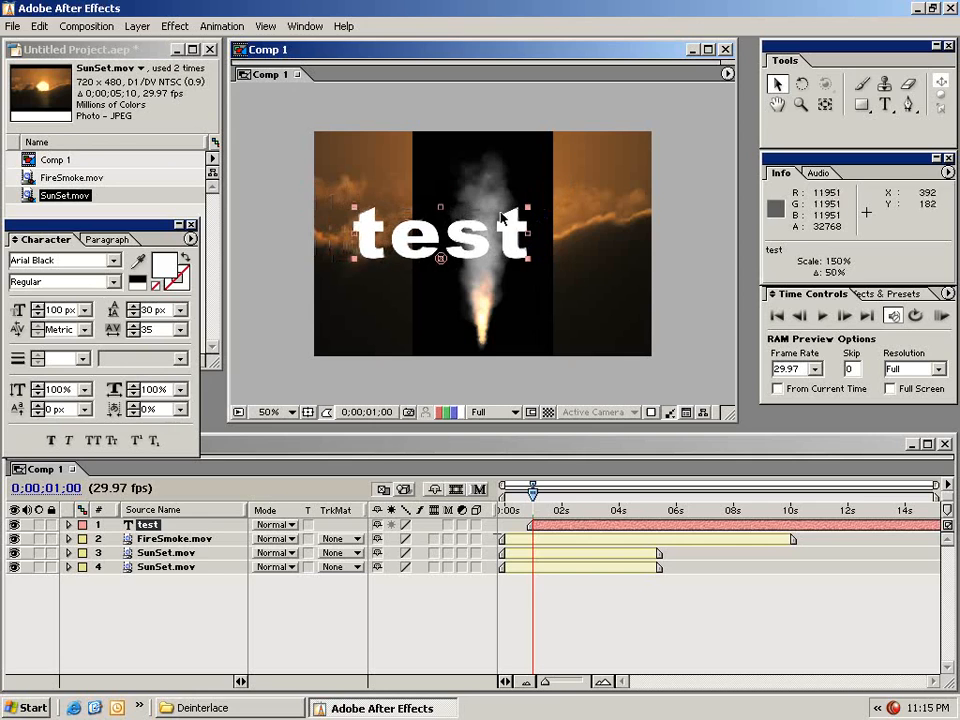
pyautogui.hotkey('ctrl', 'z')
pyautogui.hotkey('ctrl', 'z')
pyautogui.hotkey('ctrl', 'z')
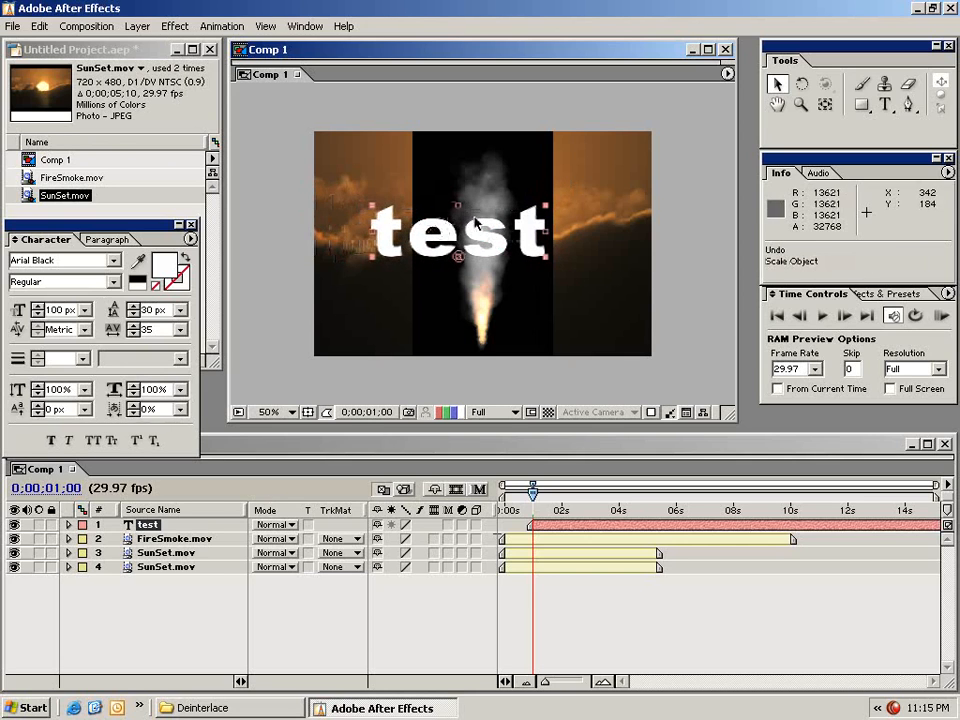
# Try scaling the "test" text up to about 446% and undo that scaling.
pyautogui.press('.')
pyautogui.moveTo(609, 275); pyautogui.dragTo(957, 420)
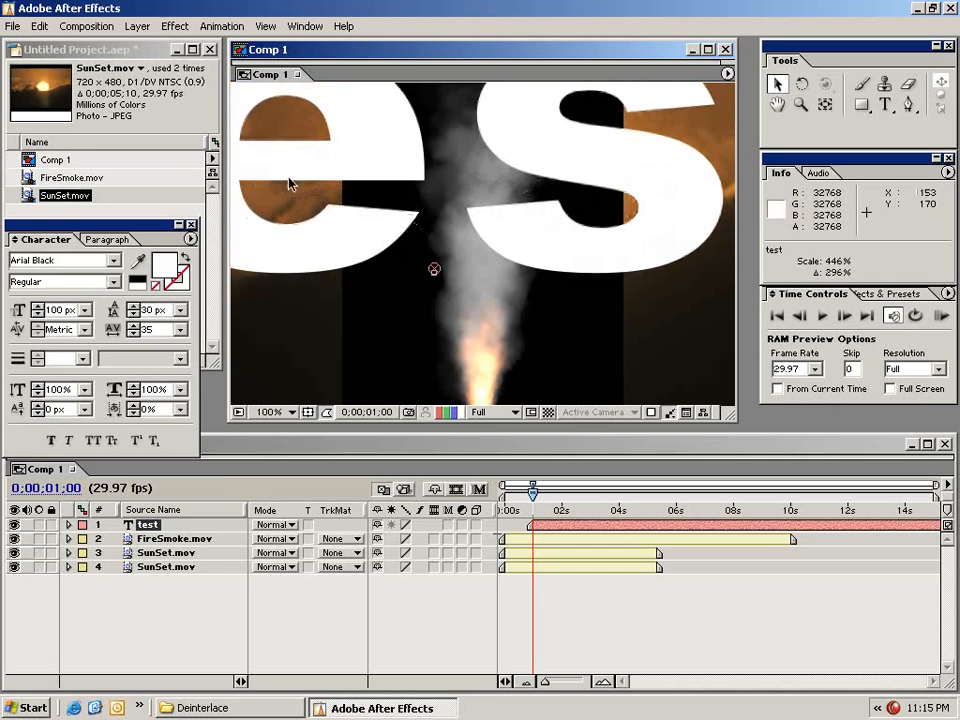
pyautogui.press(',')
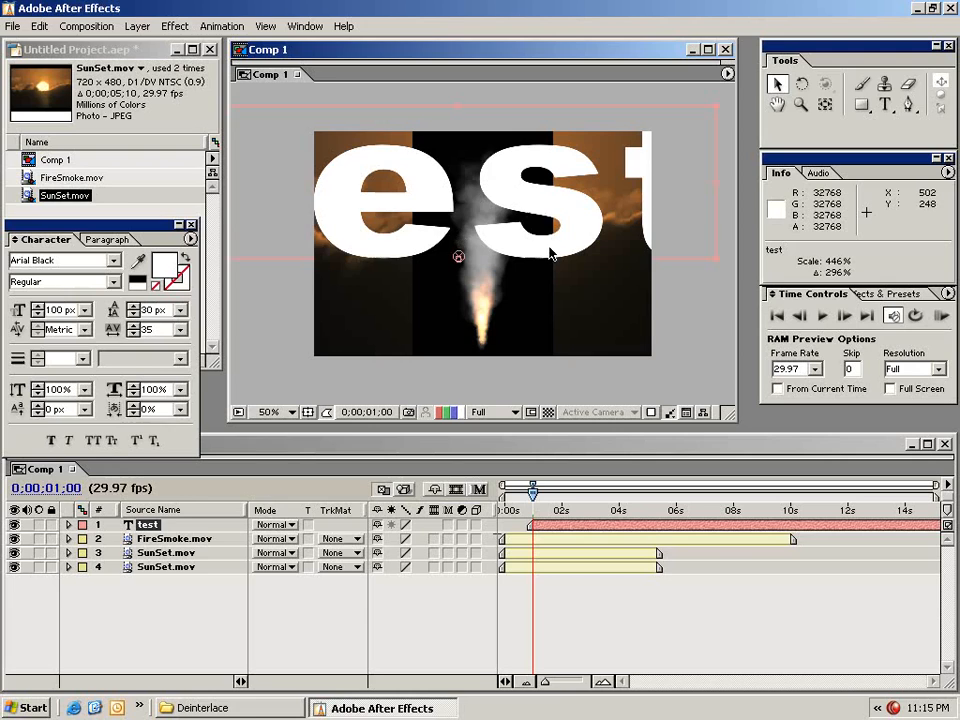
pyautogui.hotkey('ctrl', 'z')
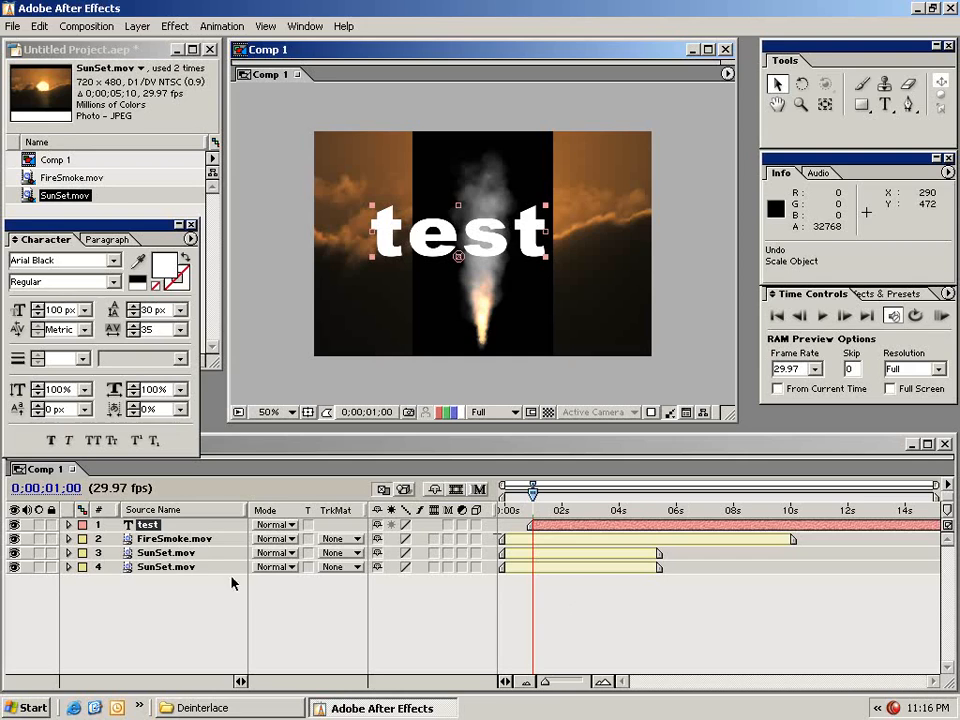
# Move the "test" text to about 338, 282 and expand its Transform properties in the timeline.
pyautogui.moveTo(426, 244); pyautogui.dragTo(441, 252)
pyautogui.click(68, 524)
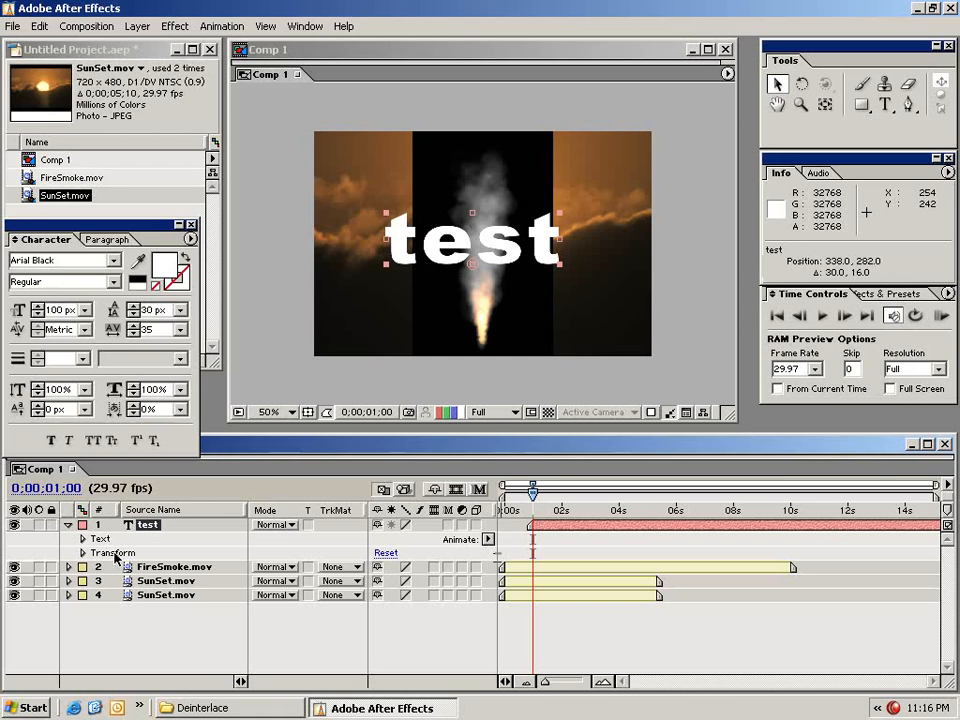
pyautogui.click(83, 553)
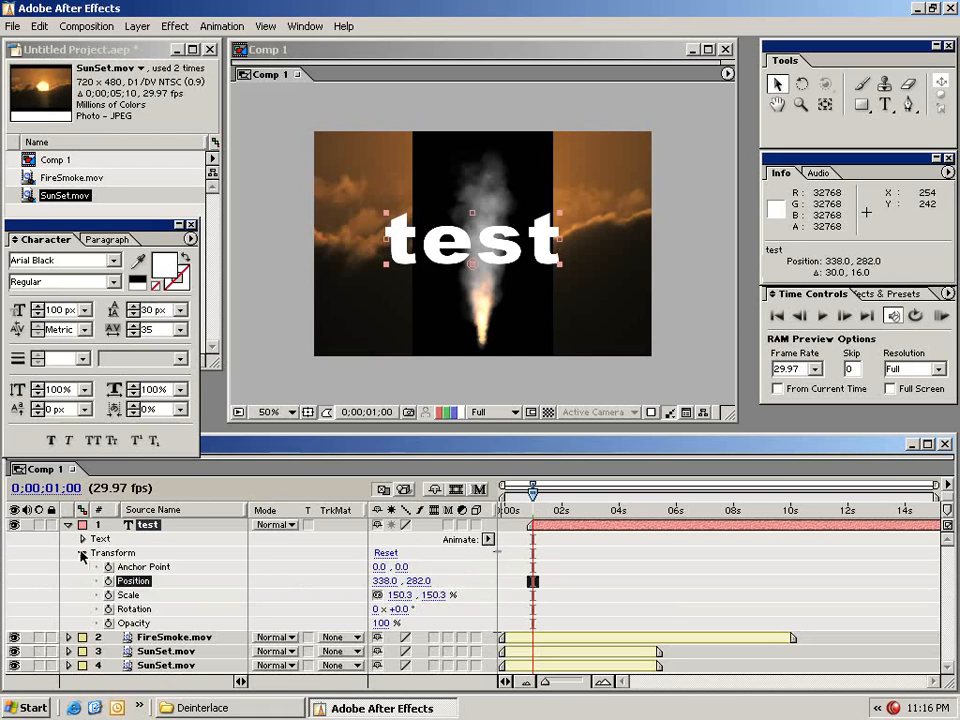
# Try different scale, anchor point and rotation values on the "test" layer and reset its Transform properties to their defaults.
pyautogui.click(279, 582)
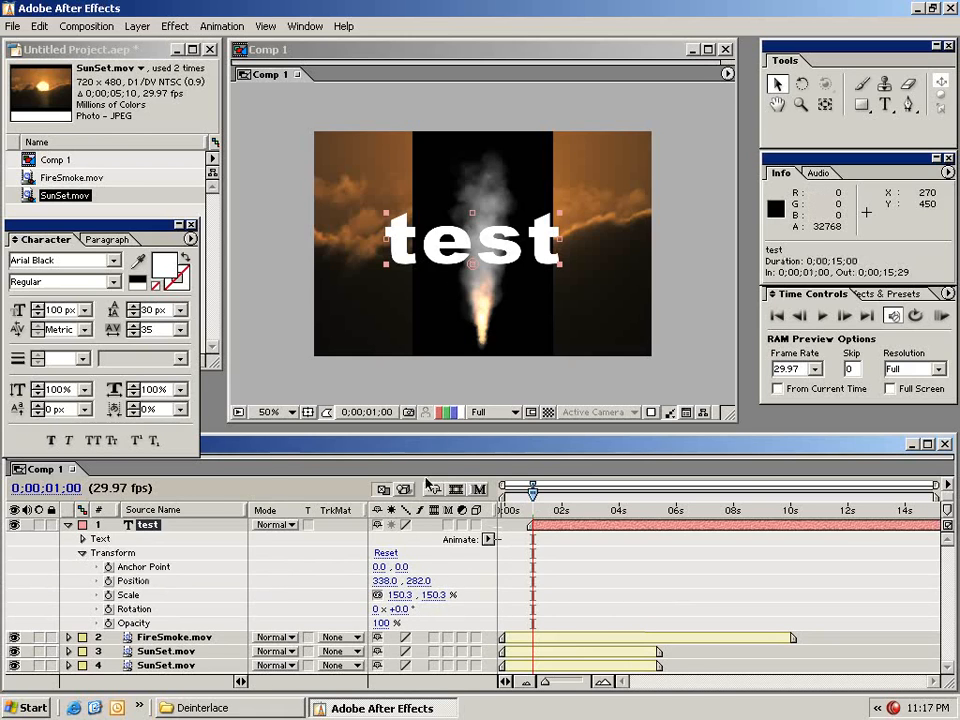
pyautogui.moveTo(431, 596); pyautogui.dragTo(356, 557)
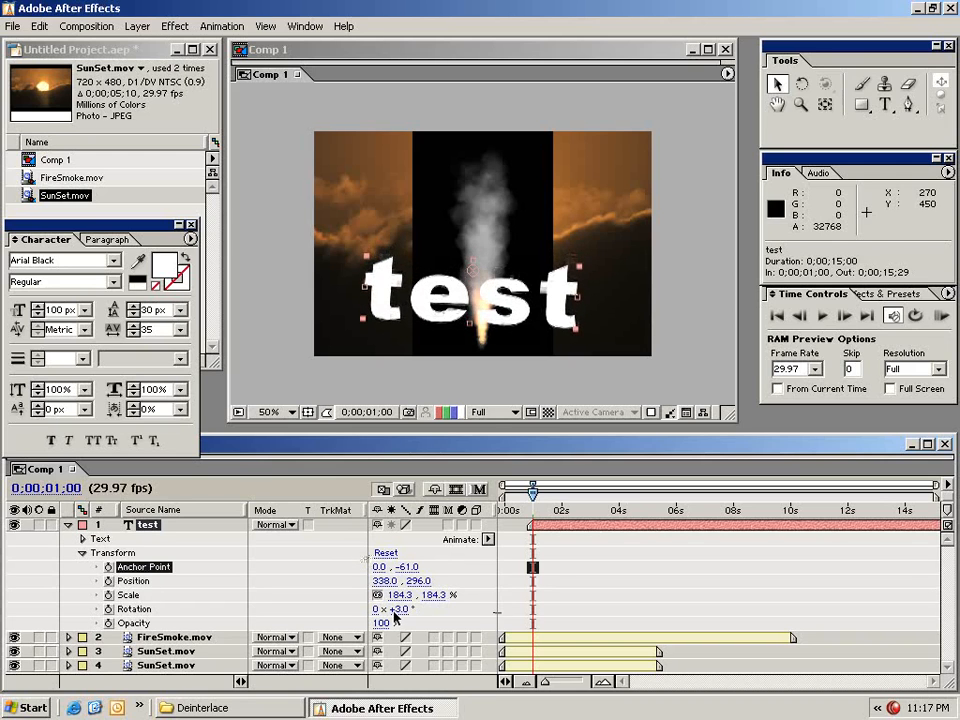
pyautogui.moveTo(433, 595); pyautogui.dragTo(563, 583)
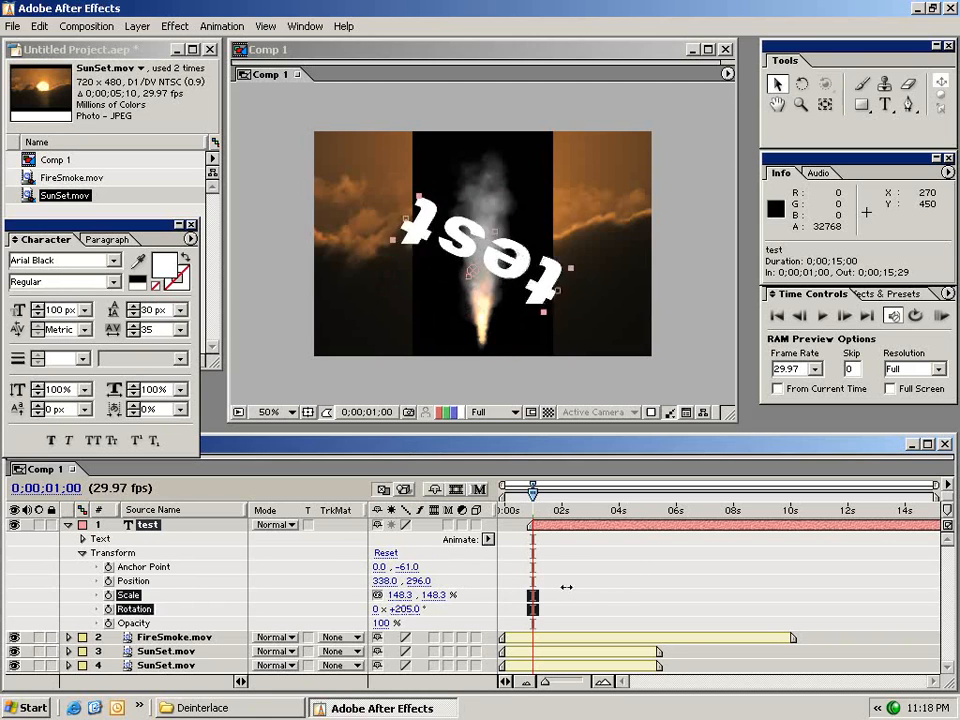
pyautogui.click(385, 553)
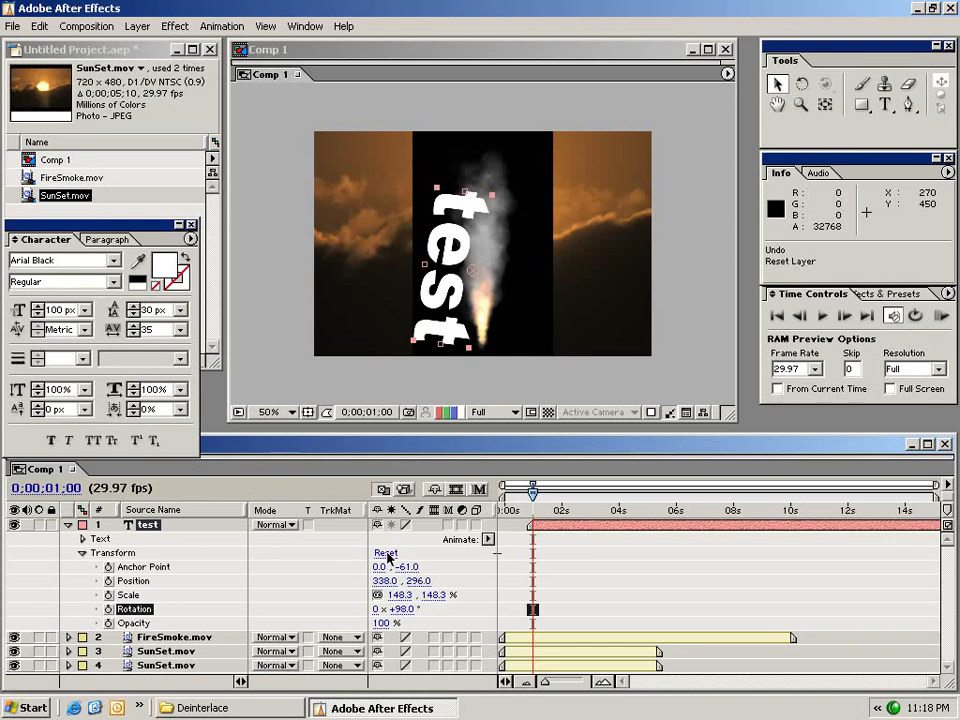
pyautogui.click(476, 572)
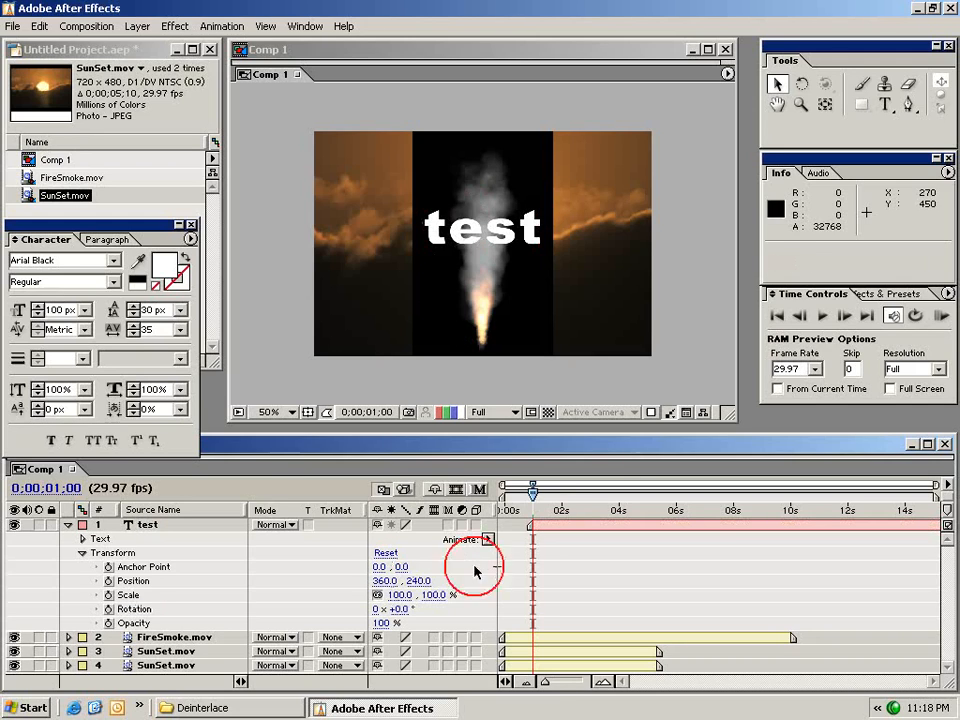
# Move the "test" text off the frame's left edge to about -128, 260 and set a Position keyframe there at 0;00;01;00.
pyautogui.click(540, 524)
pyautogui.hotkey('alt', 'shift', 'p')
pyautogui.moveTo(530, 247); pyautogui.dragTo(306, 248)
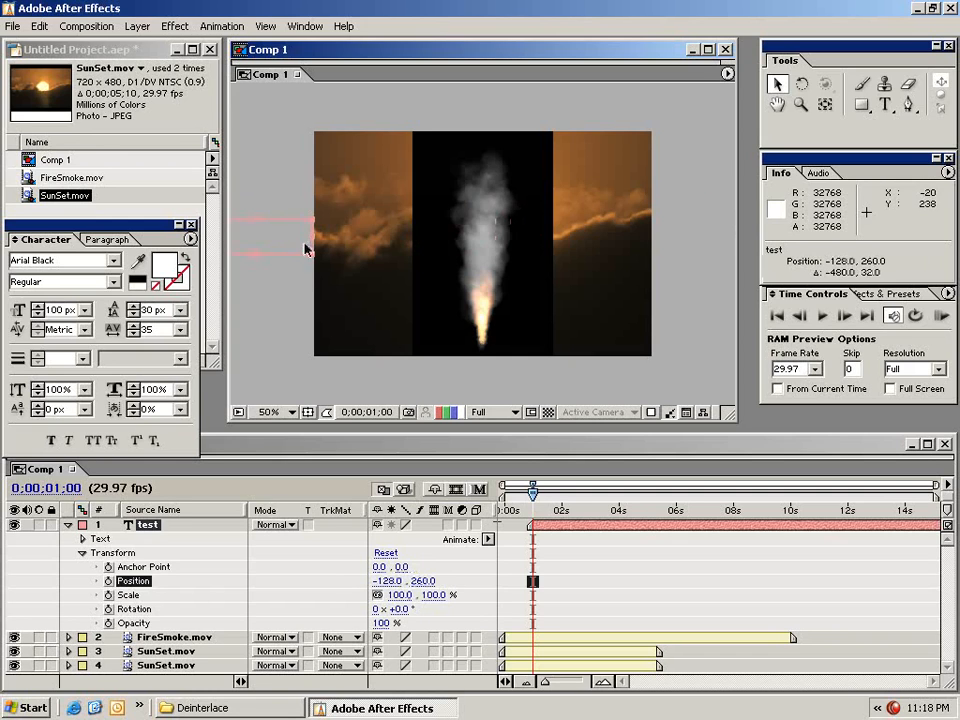
pyautogui.click(557, 539)
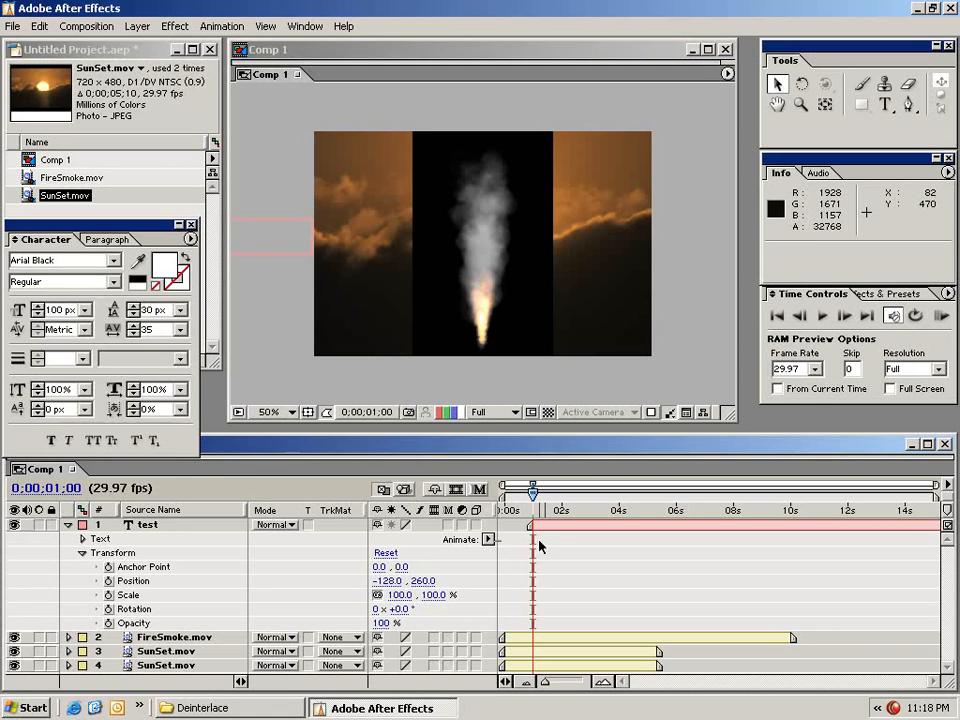
pyautogui.click(109, 583)
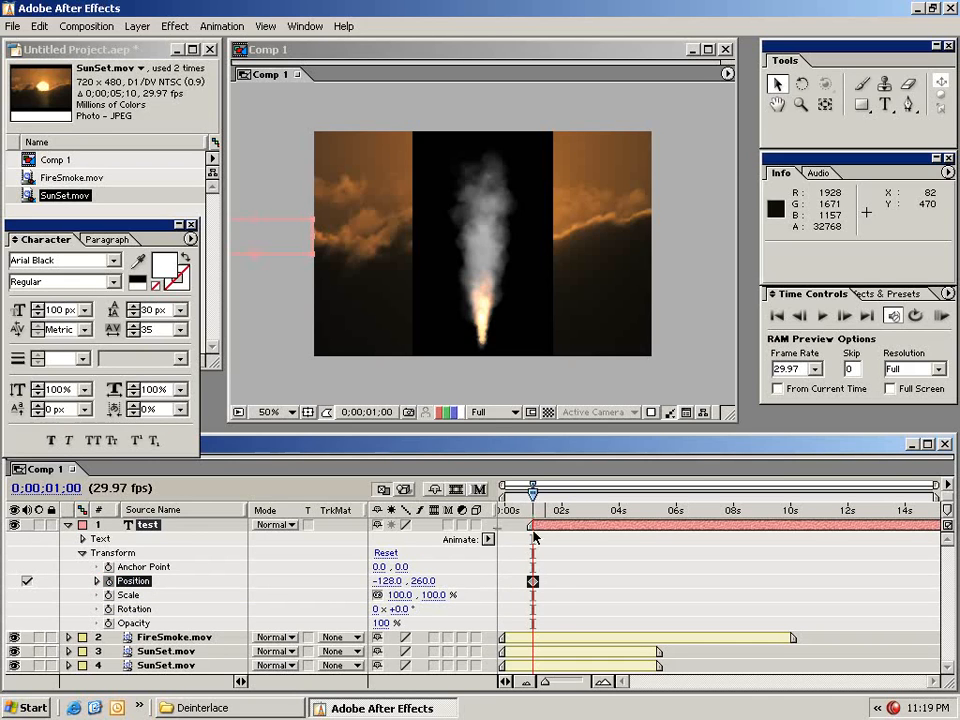
# Keyframe the "test" text off the frame's right edge at about 884, 256 at 0;00;02;19 and scrub back through the movement.
pyautogui.moveTo(532, 494); pyautogui.dragTo(581, 495)
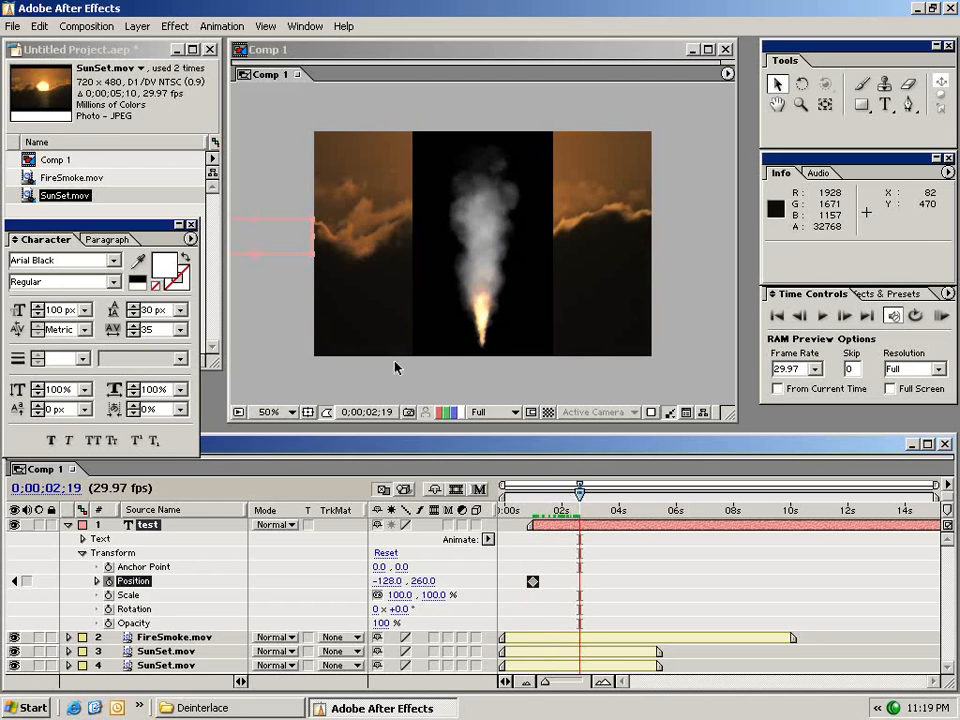
pyautogui.moveTo(258, 252); pyautogui.dragTo(715, 241)
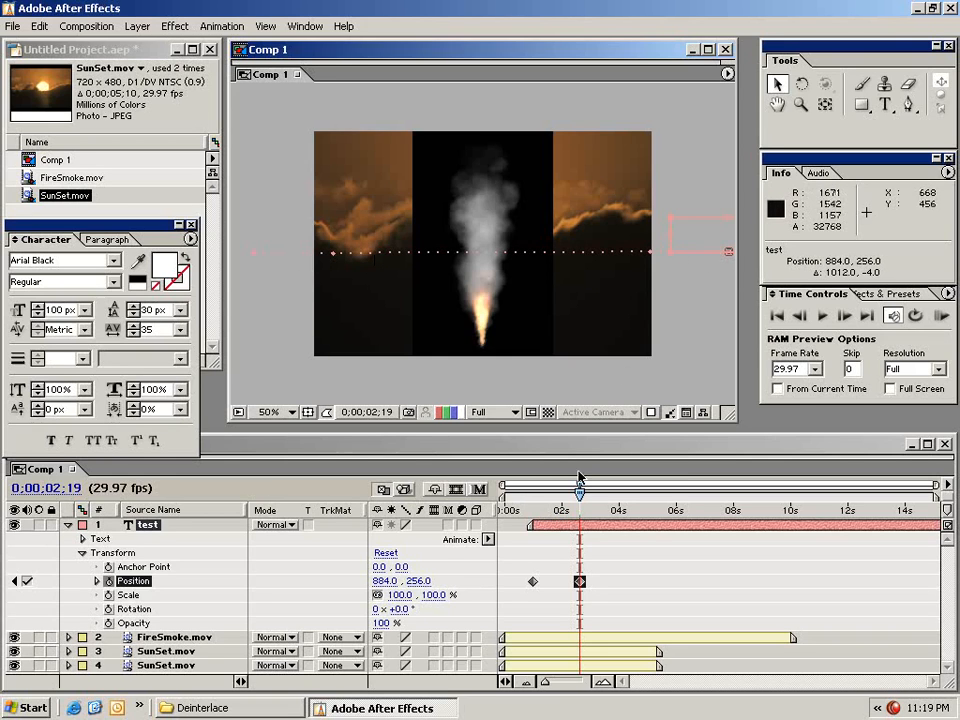
pyautogui.moveTo(581, 497); pyautogui.dragTo(555, 497)
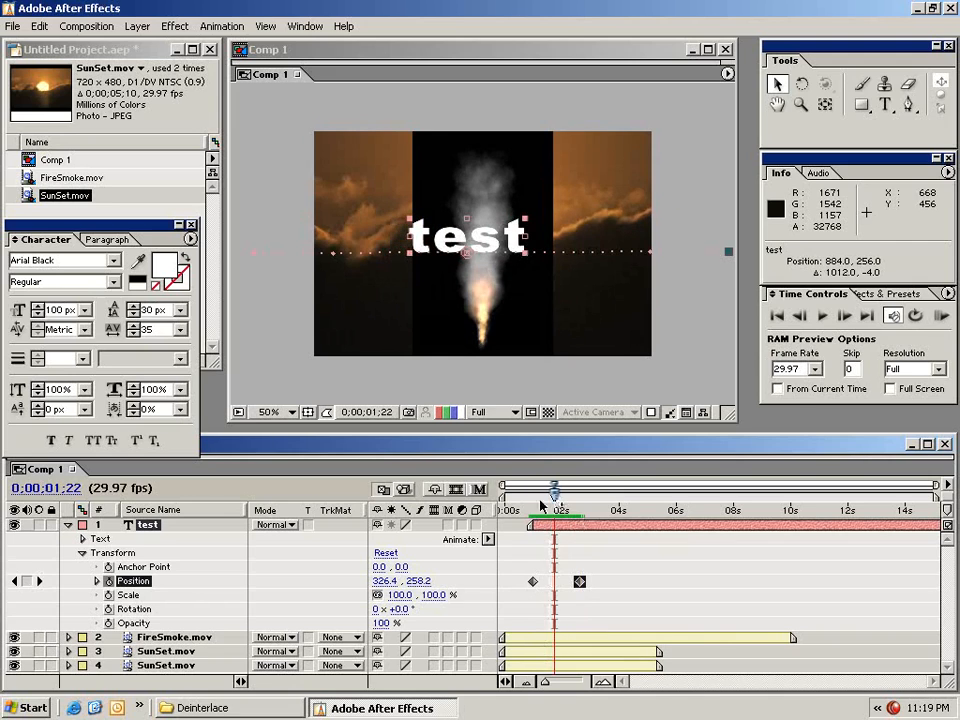
# Enable motion blur for the "test" layer and the composition, and scrub to 0;00;01;12 to check the blurred movement.
pyautogui.click(447, 525)
pyautogui.click(479, 490)
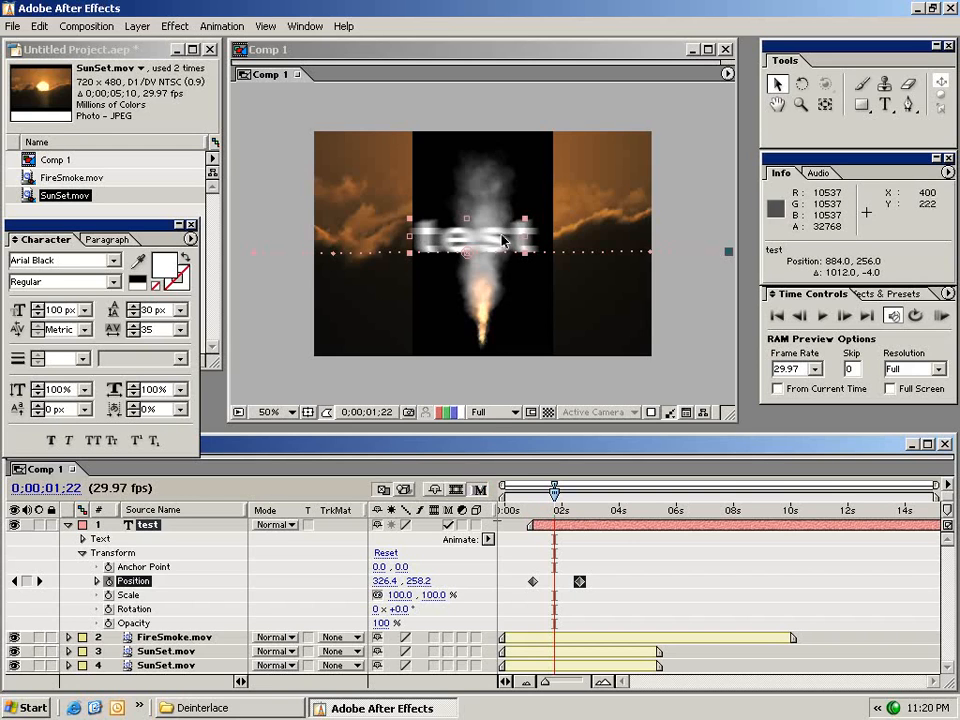
pyautogui.moveTo(548, 507)
pyautogui.mouseDown()
pyautogui.moveTo(536, 507)
pyautogui.moveTo(576, 502)
pyautogui.moveTo(545, 502)
pyautogui.mouseUp()
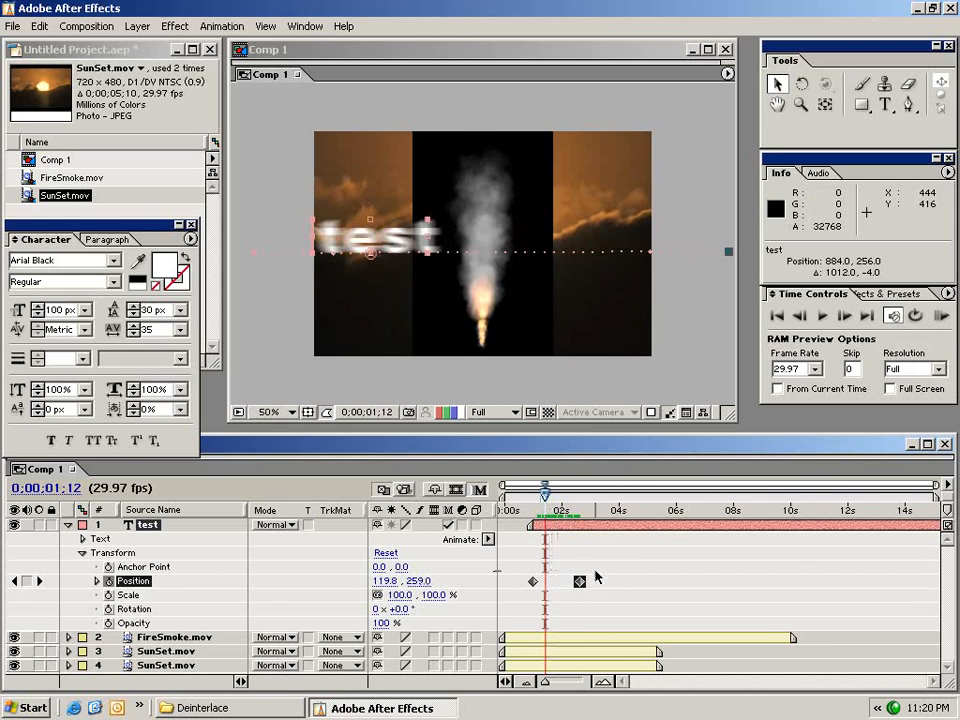
# Delete both Position keyframes of the "test" layer and reset its Transform properties to their defaults.
pyautogui.click(551, 505)
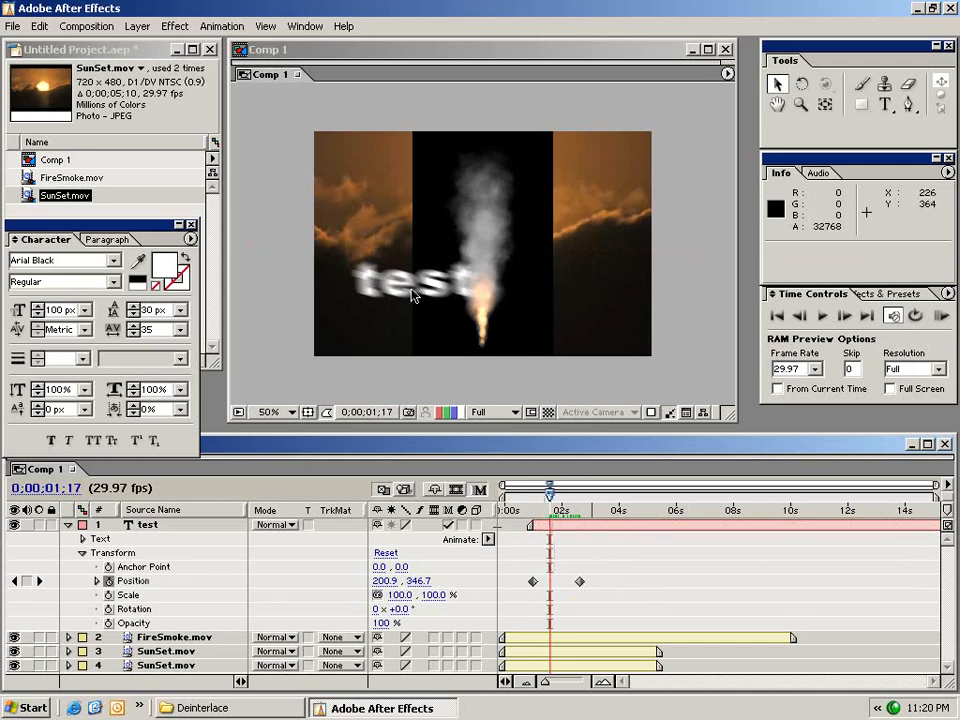
pyautogui.moveTo(644, 558); pyautogui.dragTo(603, 566)
pyautogui.moveTo(514, 603); pyautogui.dragTo(514, 604)
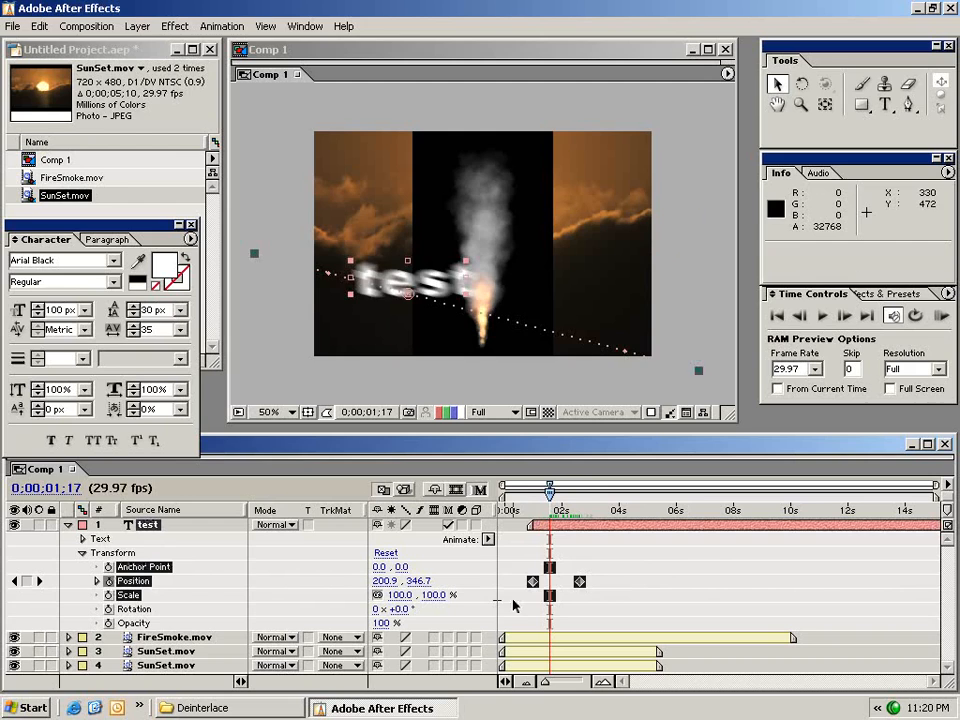
pyautogui.press('Delete')
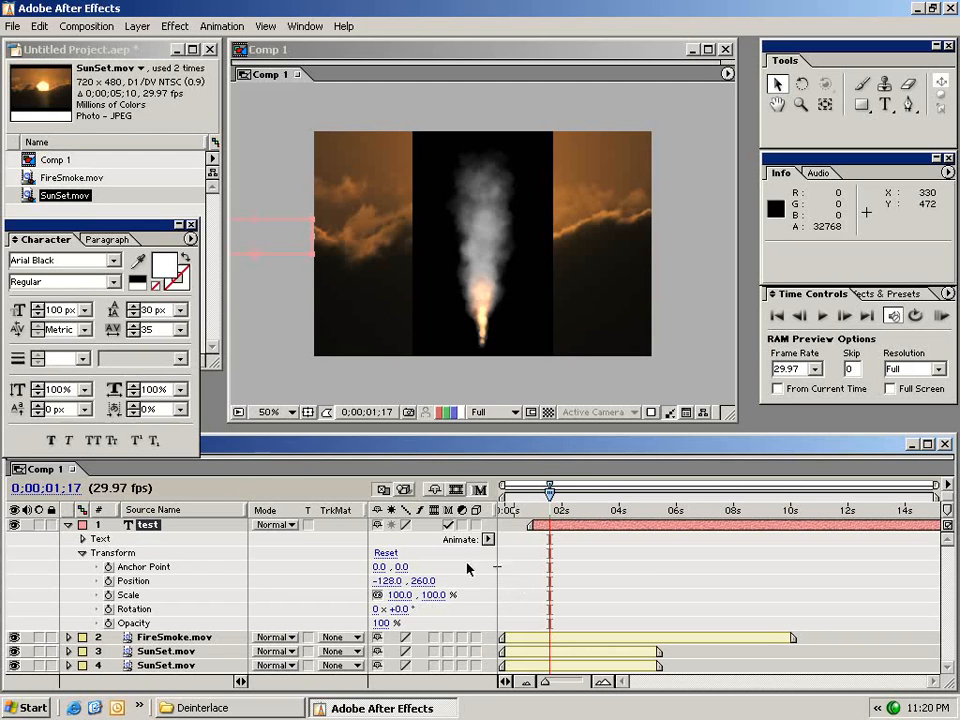
pyautogui.click(383, 553)
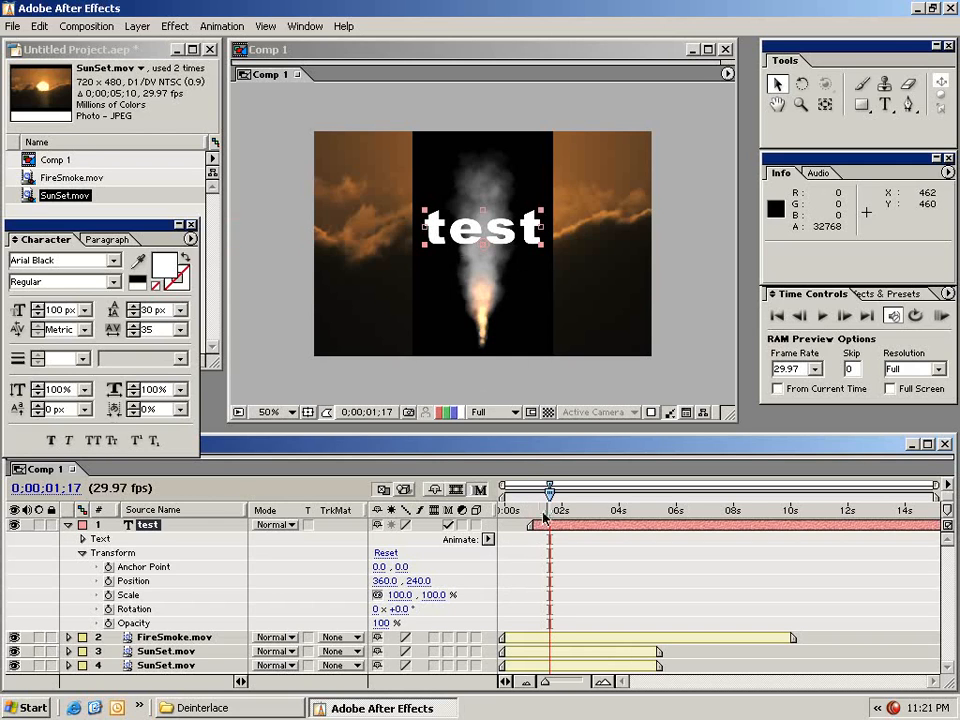
# Set an Opacity keyframe of 0% for the "test" layer at 0;00;01;01.
pyautogui.click(535, 510)
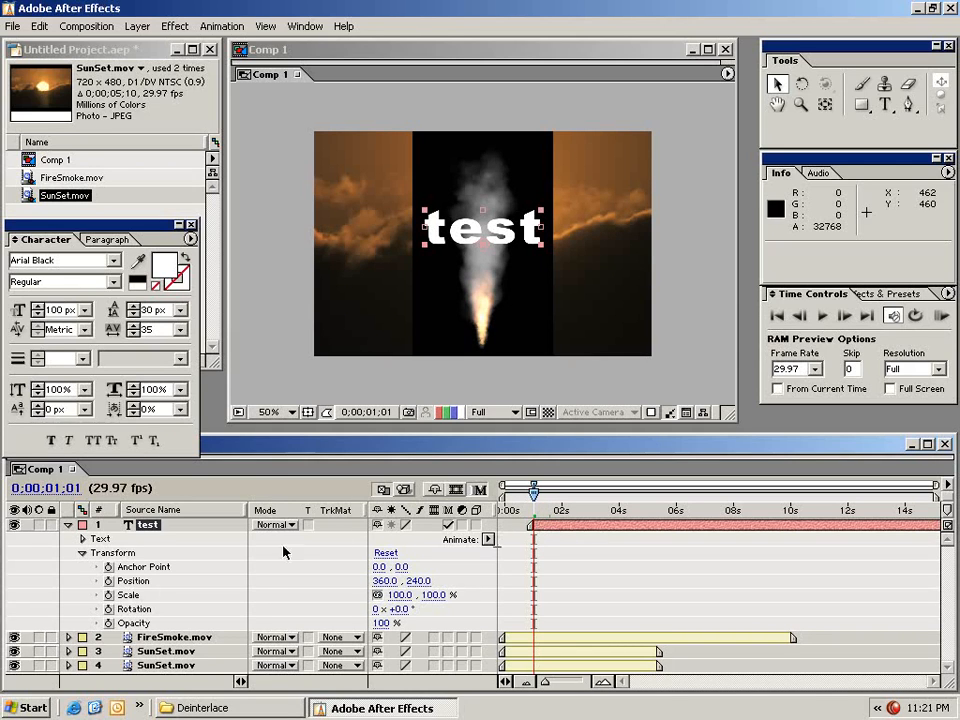
pyautogui.click(110, 623)
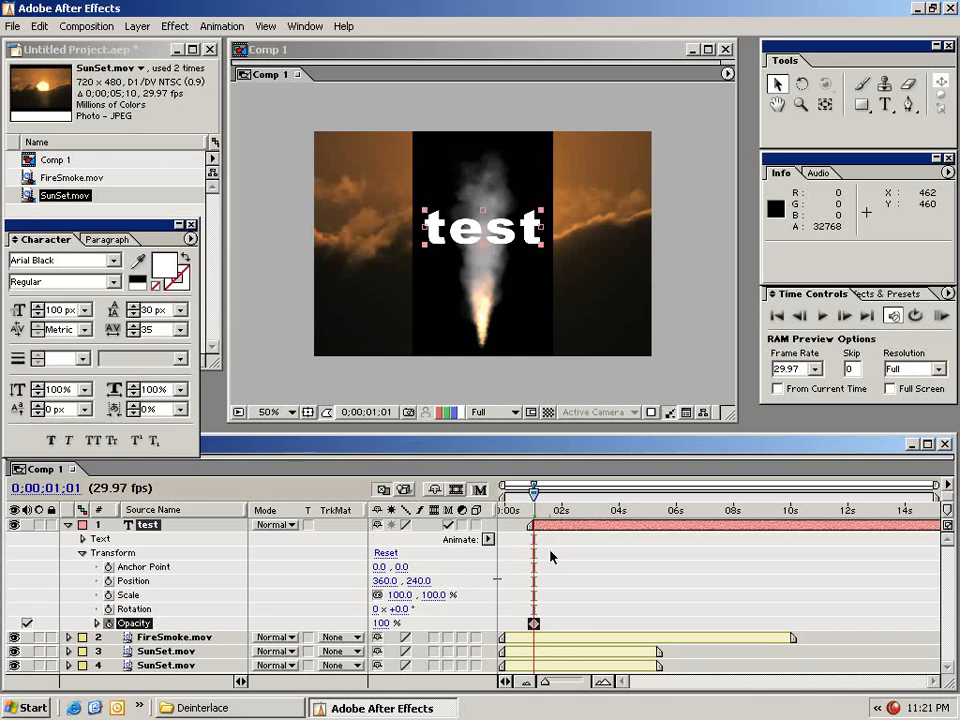
pyautogui.click(383, 624)
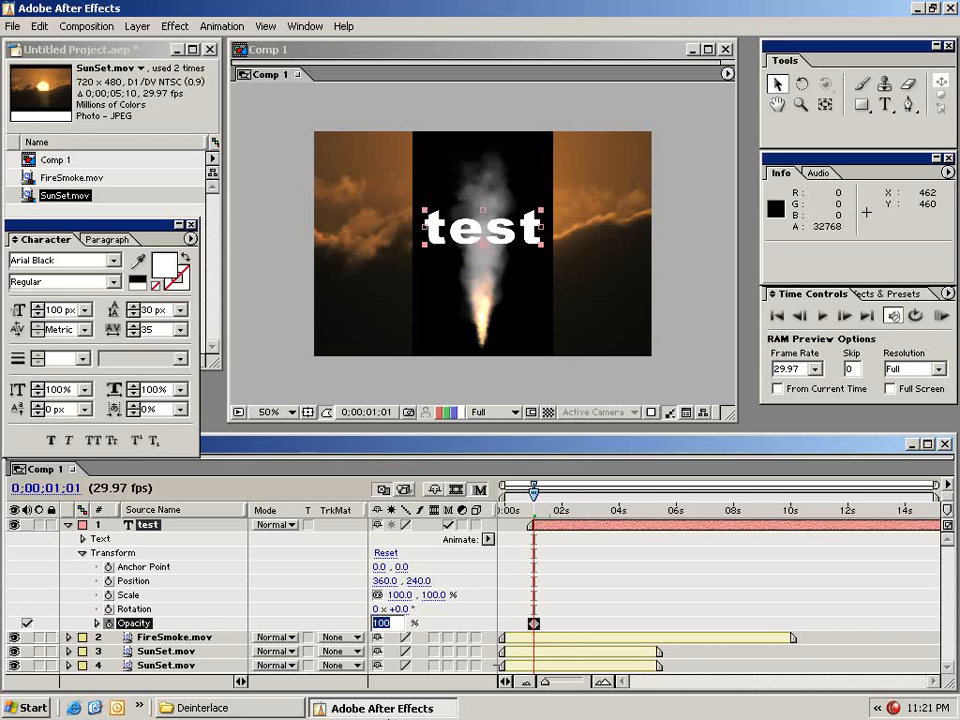
pyautogui.write('0')
pyautogui.press('Return')
# Keyframe the "test" layer's opacity at 100% at 0;00;02;03 and scrub through the fade-in.
pyautogui.moveTo(532, 510); pyautogui.dragTo(565, 510)
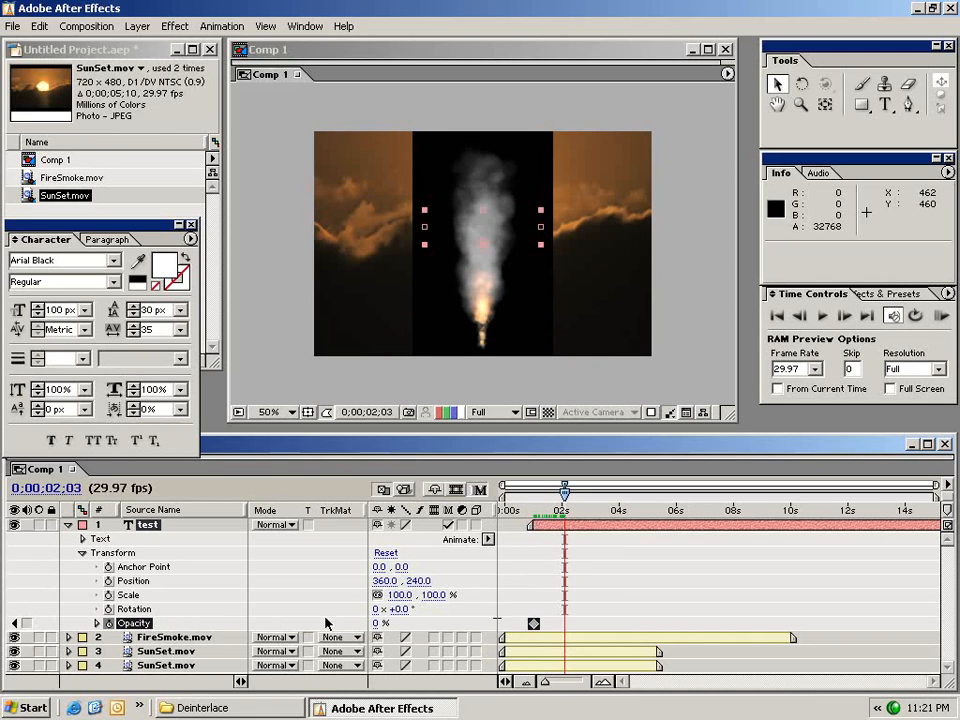
pyautogui.moveTo(376, 623); pyautogui.dragTo(506, 614)
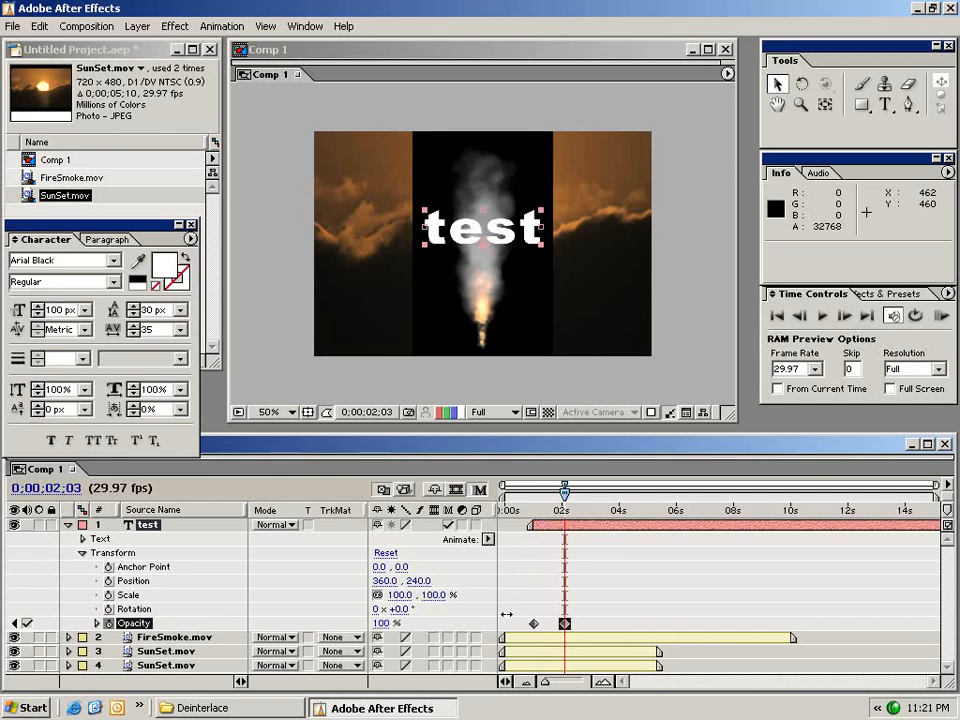
pyautogui.click(591, 557)
pyautogui.moveTo(527, 510); pyautogui.dragTo(574, 496)
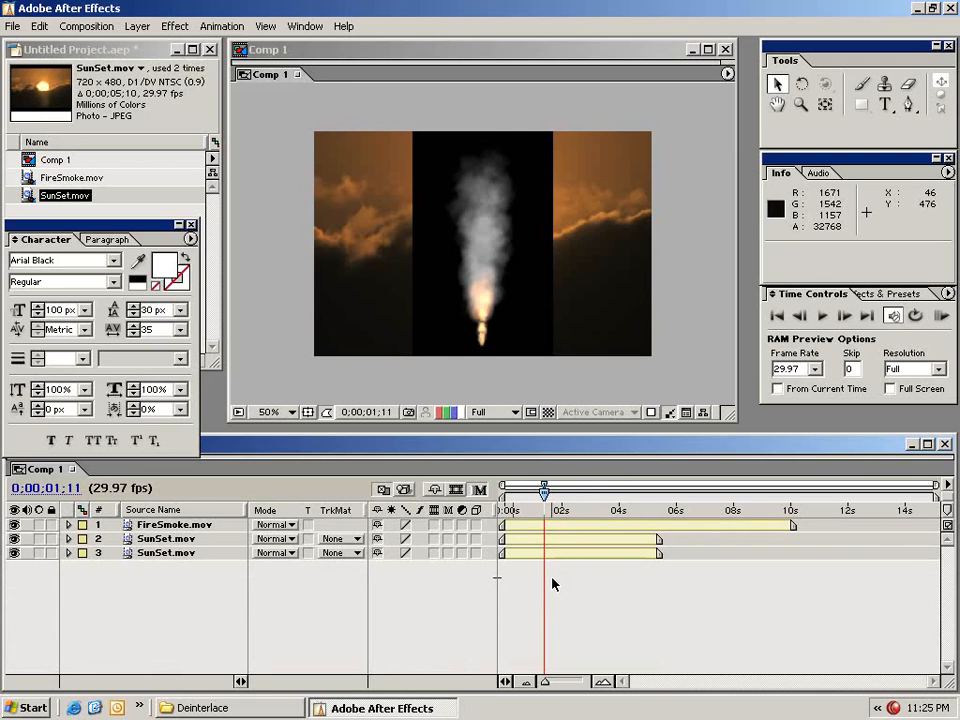
# Move the FireSmoke.mov layer off the frame's right edge to about 868, 230 and select the upper SunSet.mov layer.
pyautogui.click(463, 305)
pyautogui.moveTo(456, 302); pyautogui.dragTo(696, 294)
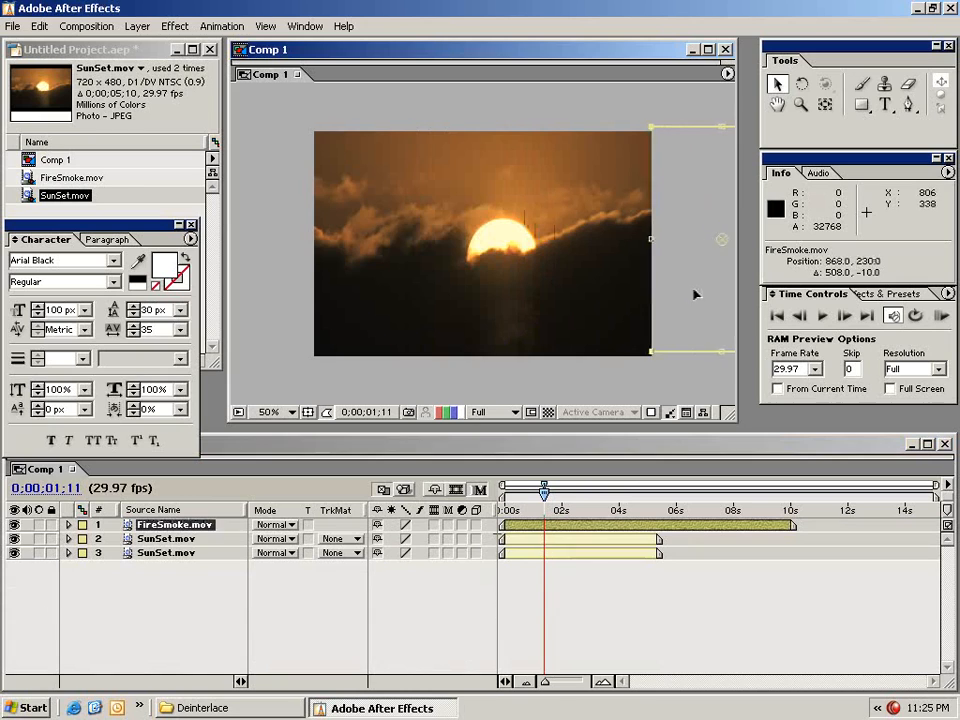
pyautogui.click(167, 539)
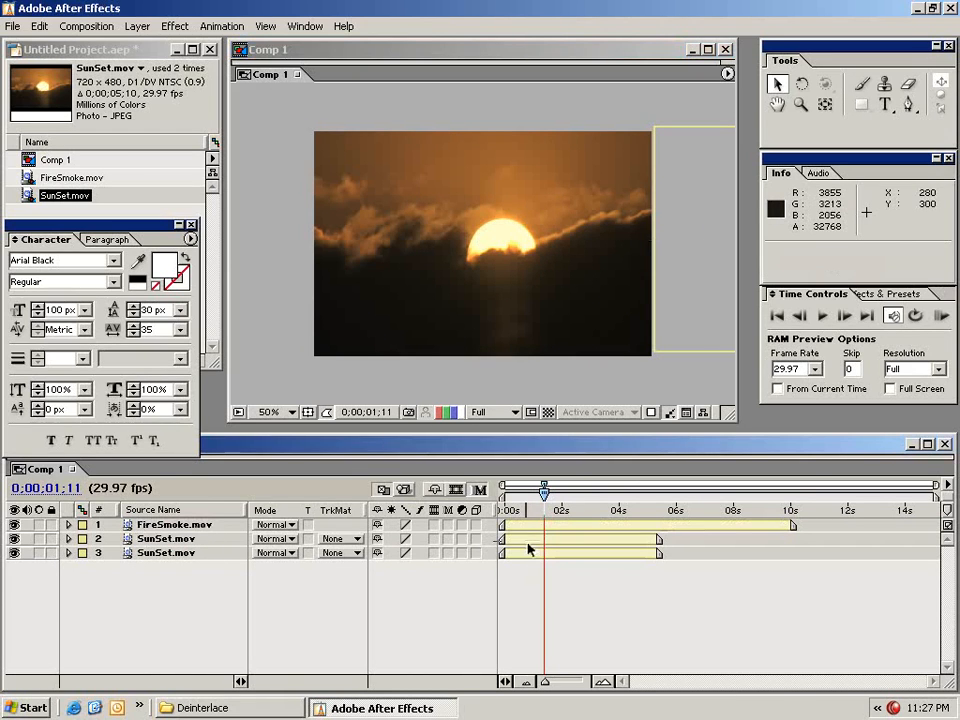
# Time-stretch the upper SunSet.mov layer with a stretch factor of 50%, holding its in-point, and scrub the sped-up footage.
pyautogui.click(522, 539)
pyautogui.click(138, 27)
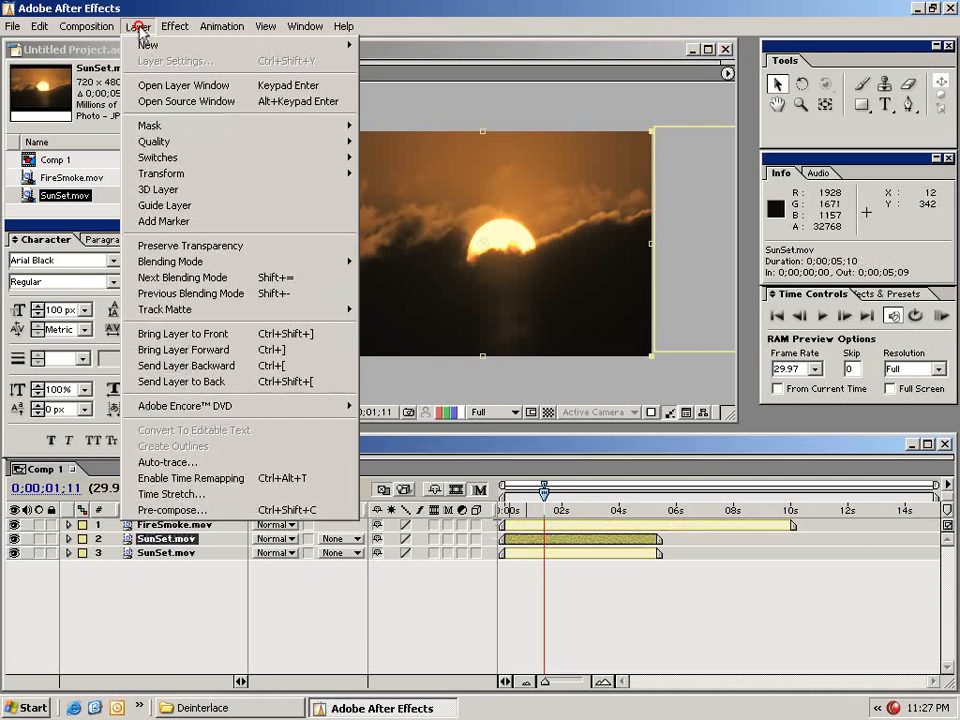
pyautogui.click(266, 494)
pyautogui.click(289, 462)
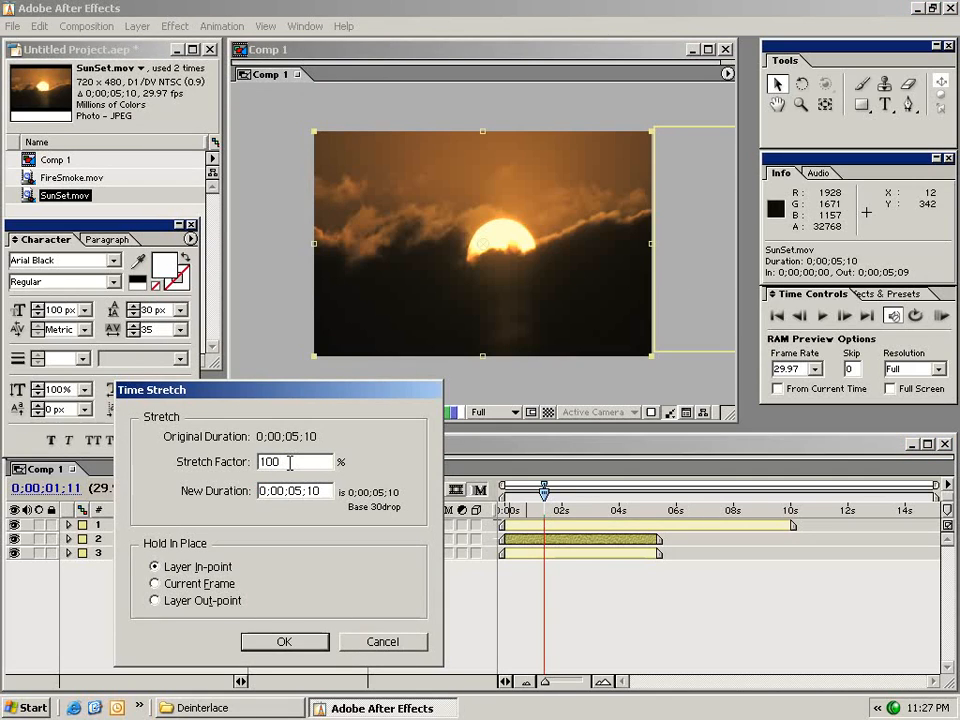
pyautogui.moveTo(300, 462); pyautogui.dragTo(240, 465)
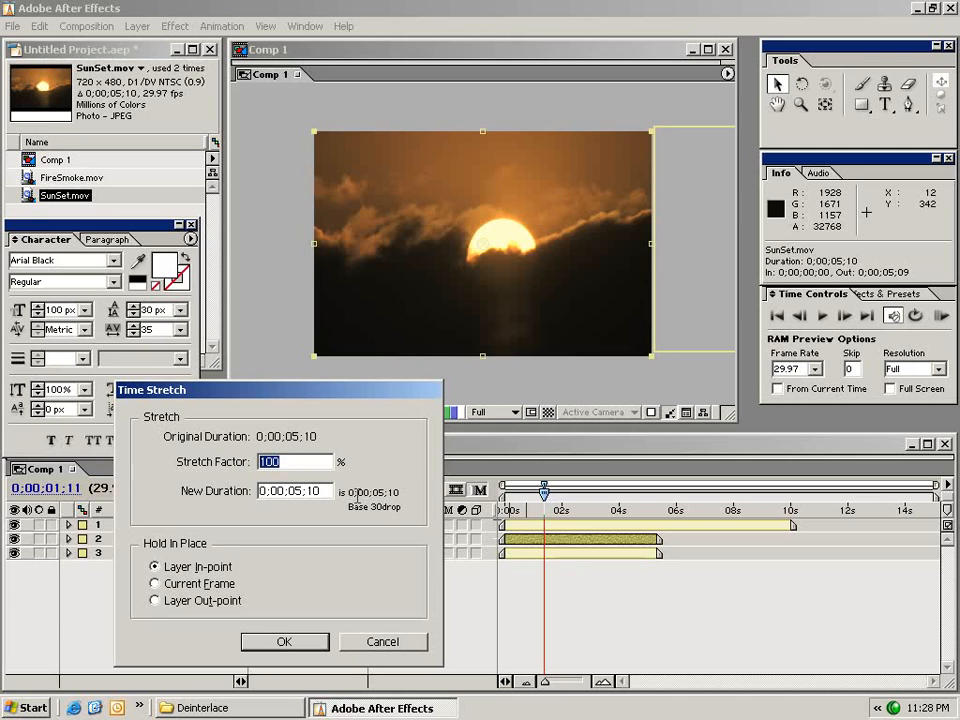
pyautogui.write('50')
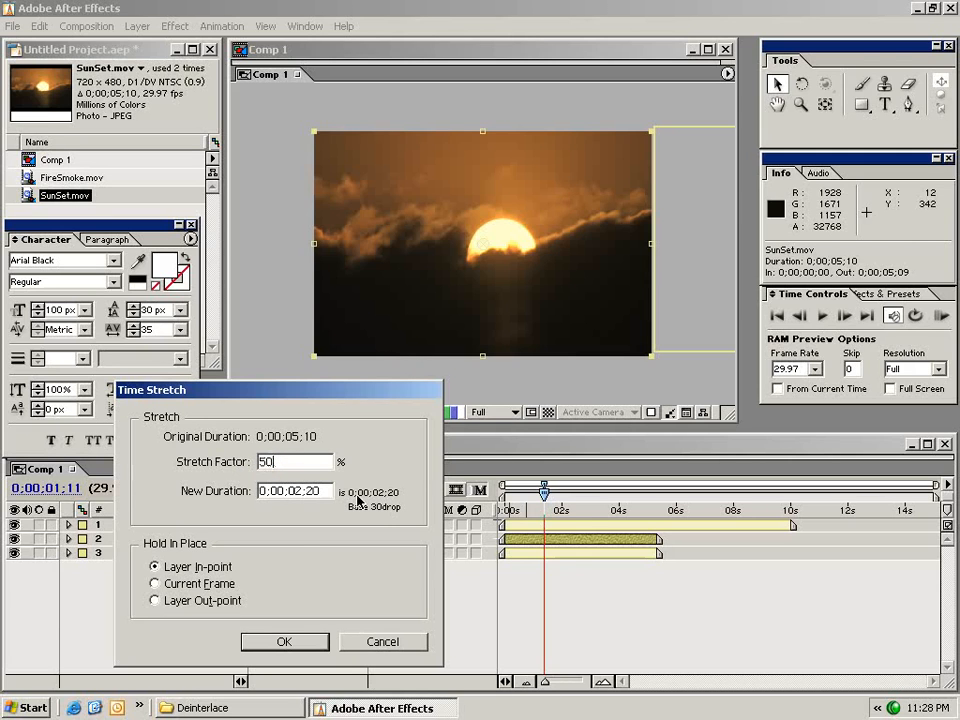
pyautogui.click(257, 640)
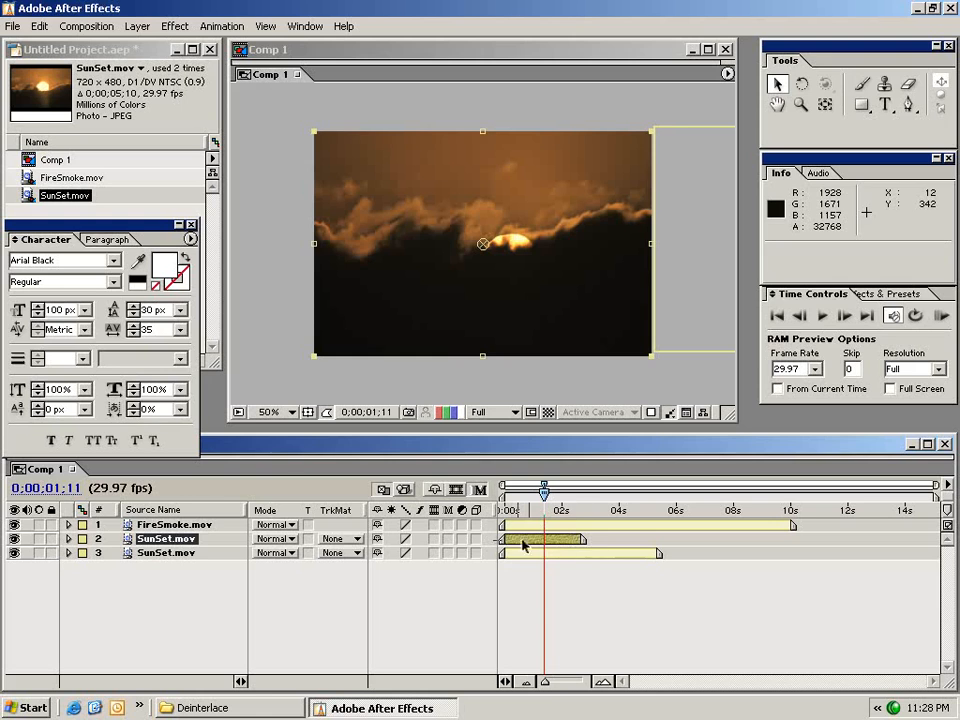
pyautogui.moveTo(525, 512)
pyautogui.mouseDown()
pyautogui.moveTo(515, 510)
pyautogui.moveTo(578, 511)
pyautogui.moveTo(518, 511)
pyautogui.mouseUp()
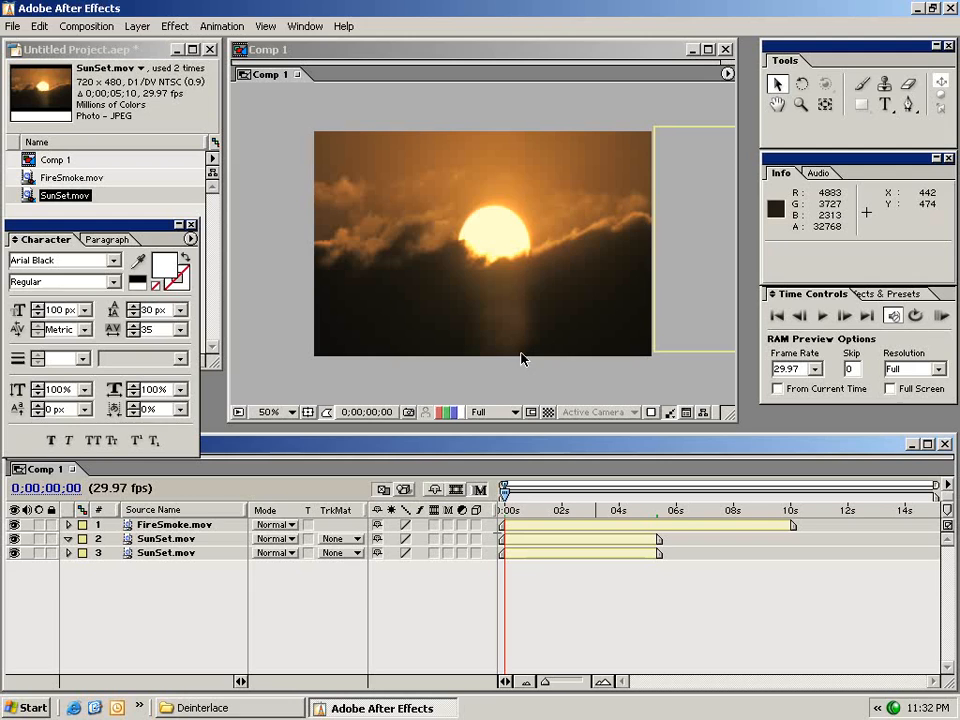
# Delete the lower SunSet.mov layer and the FireSmoke.mov layer, and scrub through the remaining sunset footage.
pyautogui.click(163, 553)
pyautogui.press('Delete')
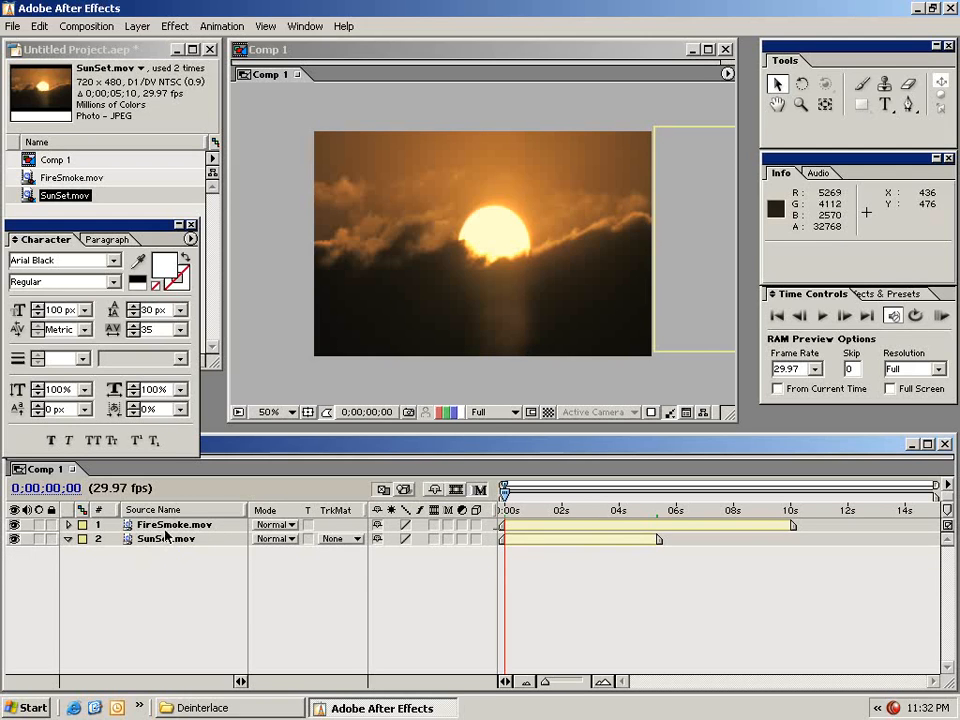
pyautogui.click(172, 525)
pyautogui.press('Delete')
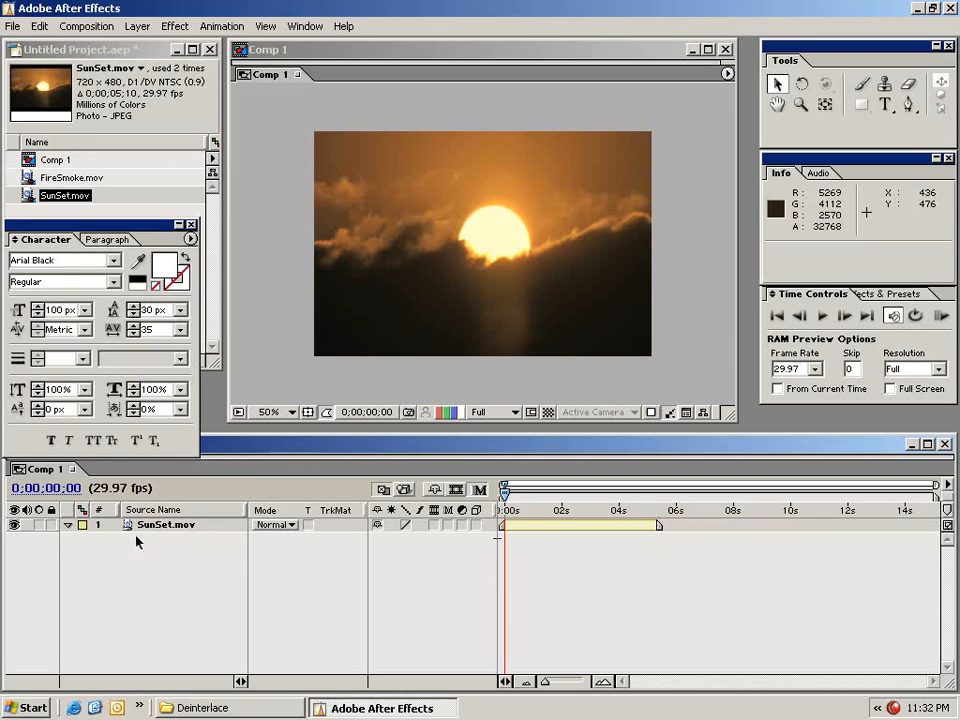
pyautogui.moveTo(506, 496); pyautogui.dragTo(651, 512)
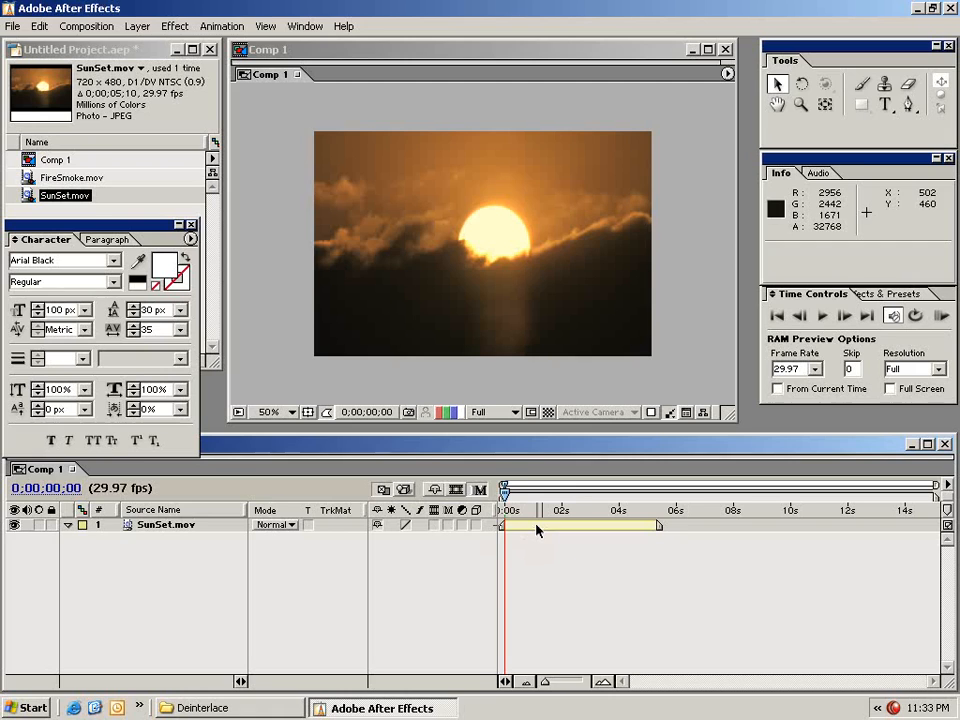
# Draw a rectangular mask on the SunSet.mov layer from about 36, 40 to 506, 328, enclosing the sun.
pyautogui.click(537, 530)
pyautogui.click(863, 106)
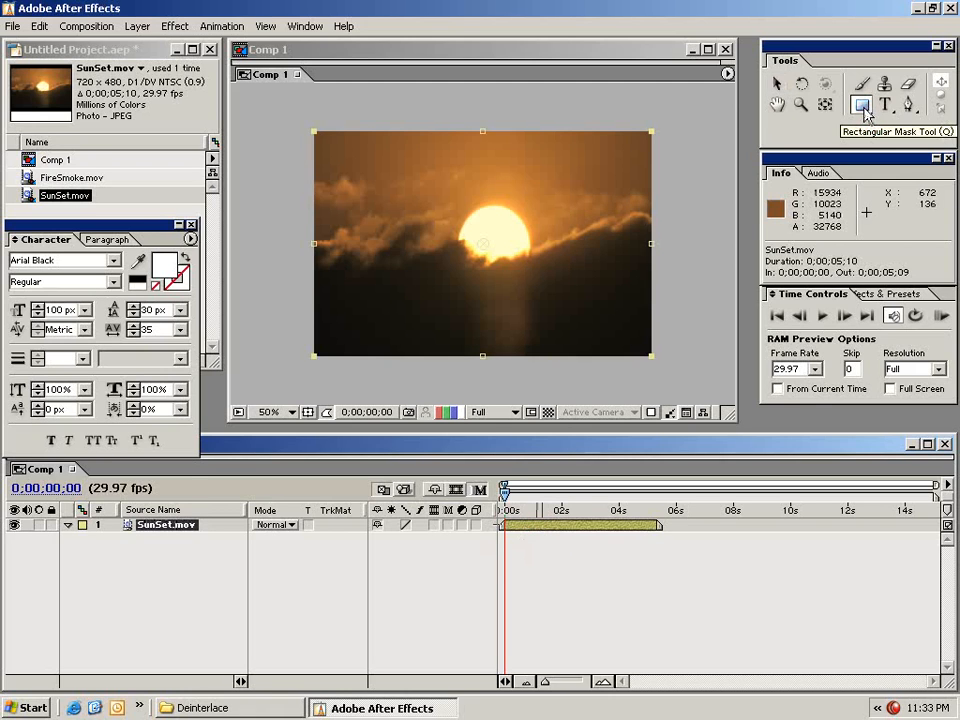
pyautogui.click(331, 150)
pyautogui.moveTo(331, 150); pyautogui.dragTo(553, 290)
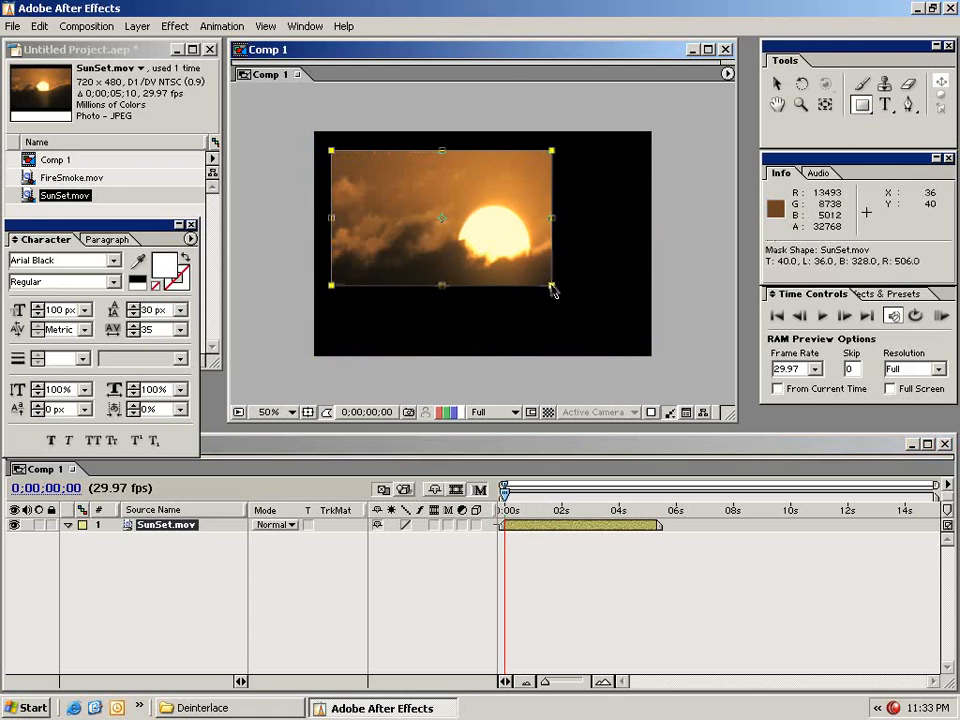
pyautogui.click(777, 88)
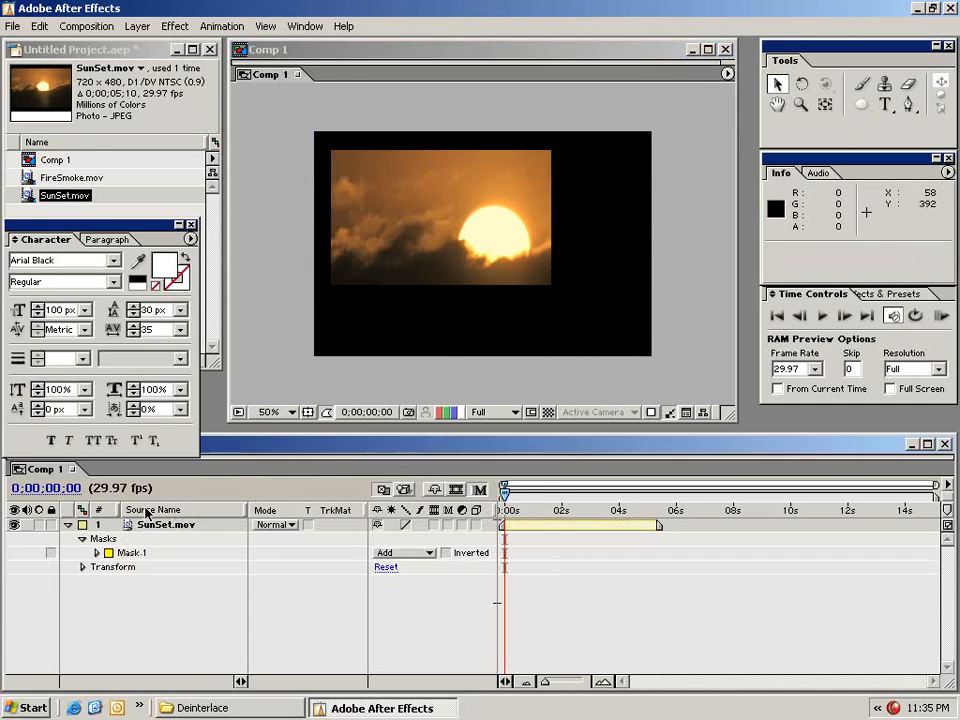
# Try the Subtract mode on the SunSet.mov layer's Mask 1 and set the mode back to Add.
pyautogui.click(96, 553)
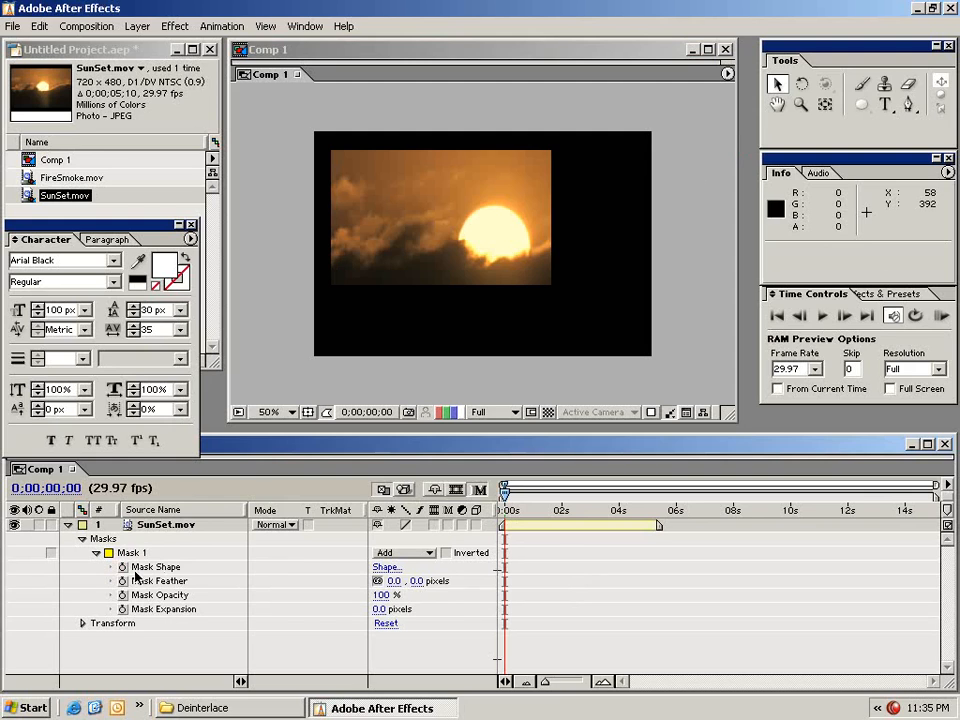
pyautogui.click(397, 556)
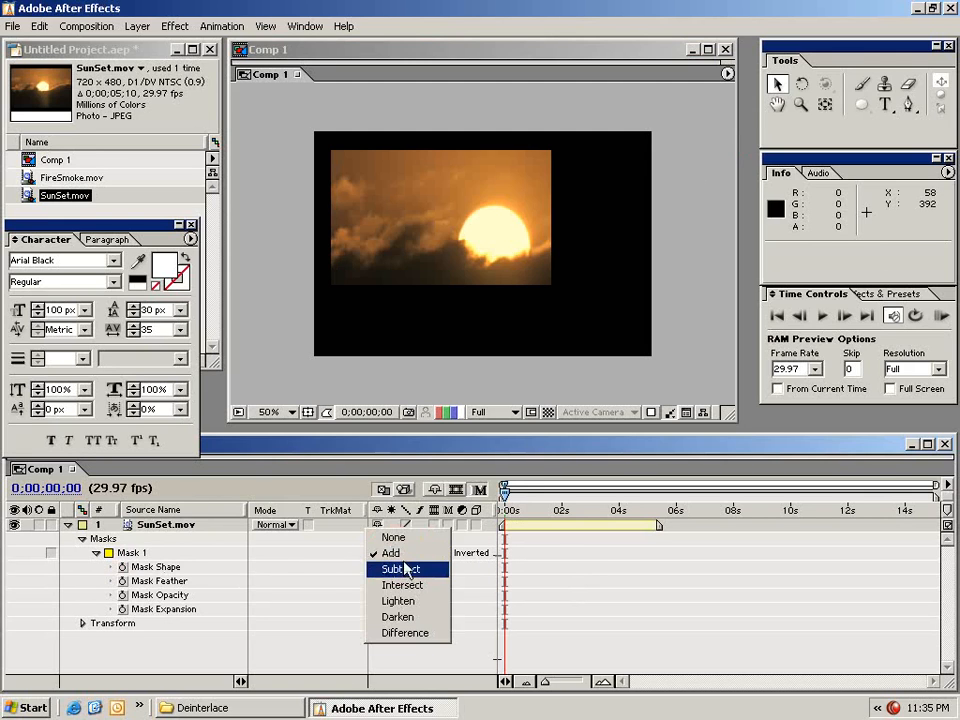
pyautogui.click(405, 569)
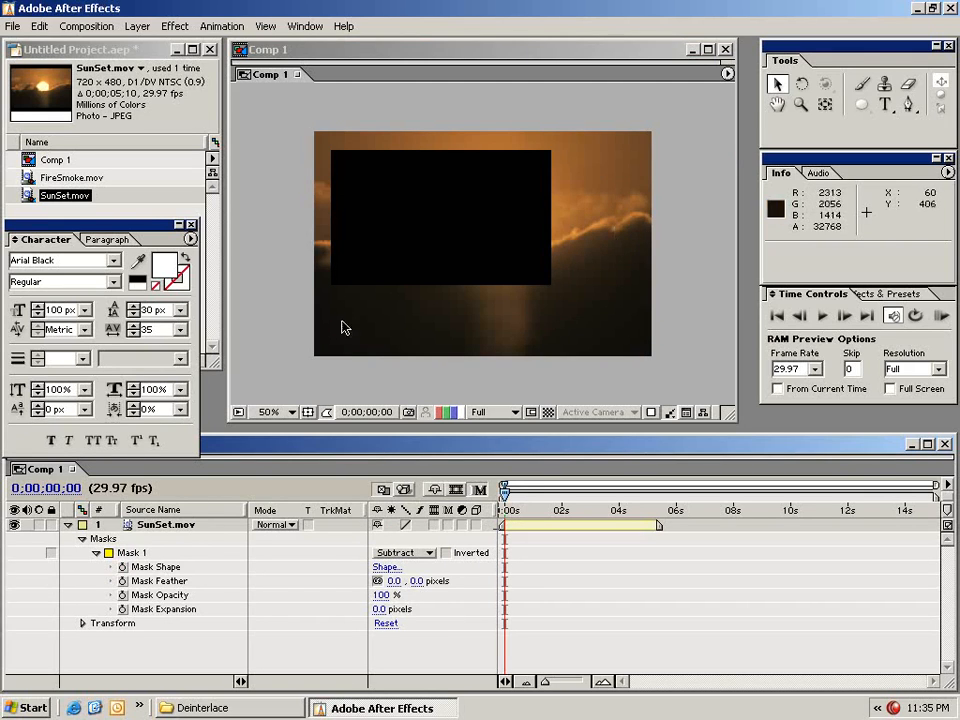
pyautogui.click(397, 553)
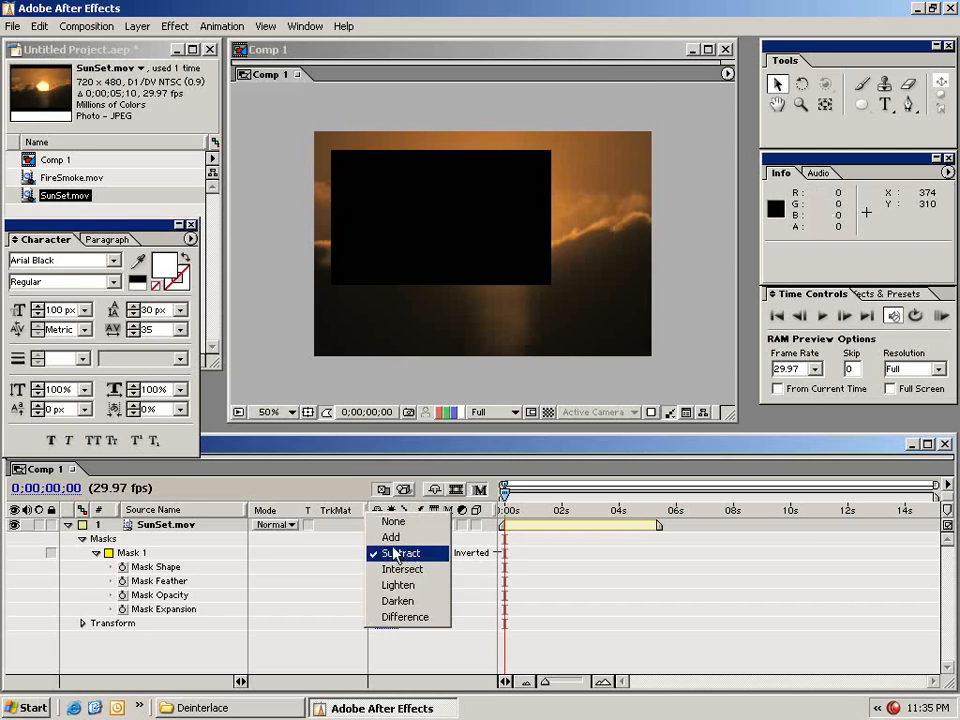
pyautogui.click(390, 535)
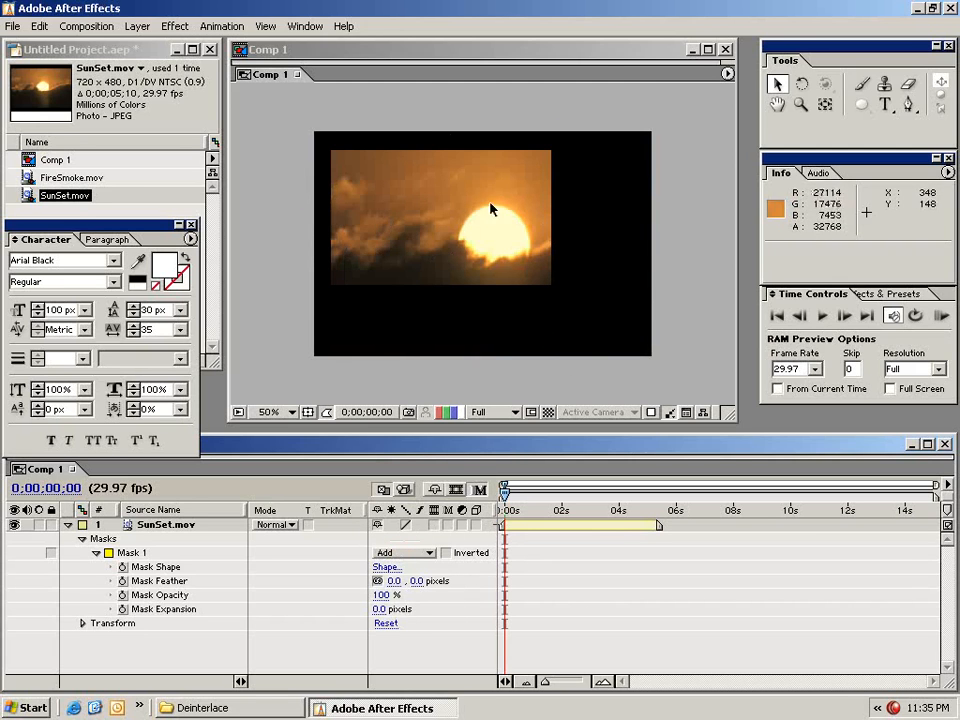
# Try a feather of 31 pixels and an expansion of 113 pixels on Mask 1, and delete the mask.
pyautogui.moveTo(395, 581); pyautogui.dragTo(430, 581)
pyautogui.click(133, 553)
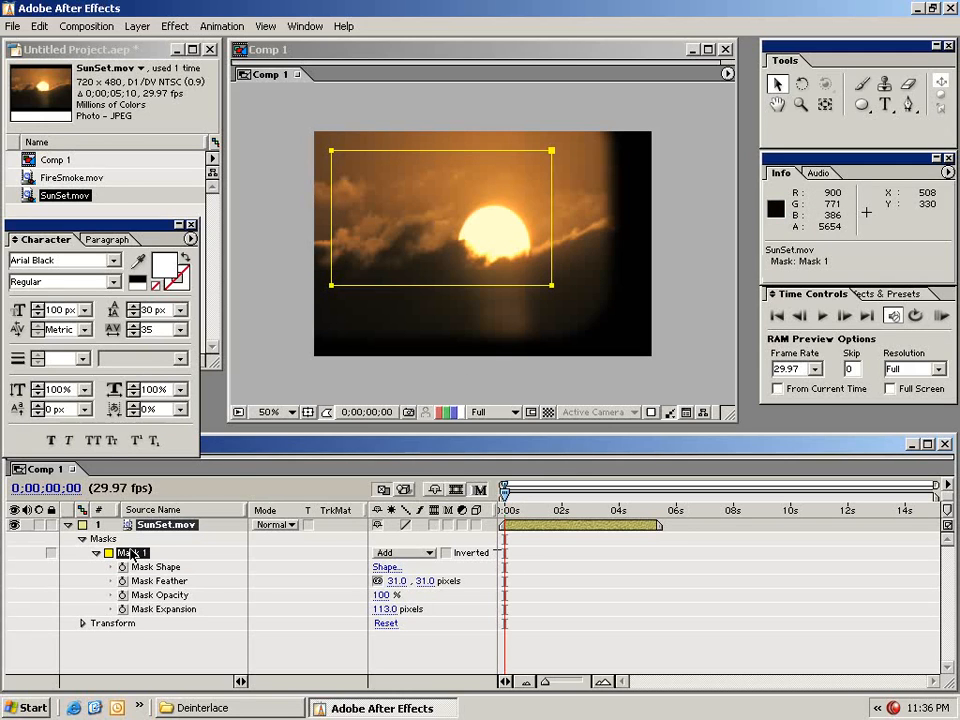
pyautogui.press('Delete')
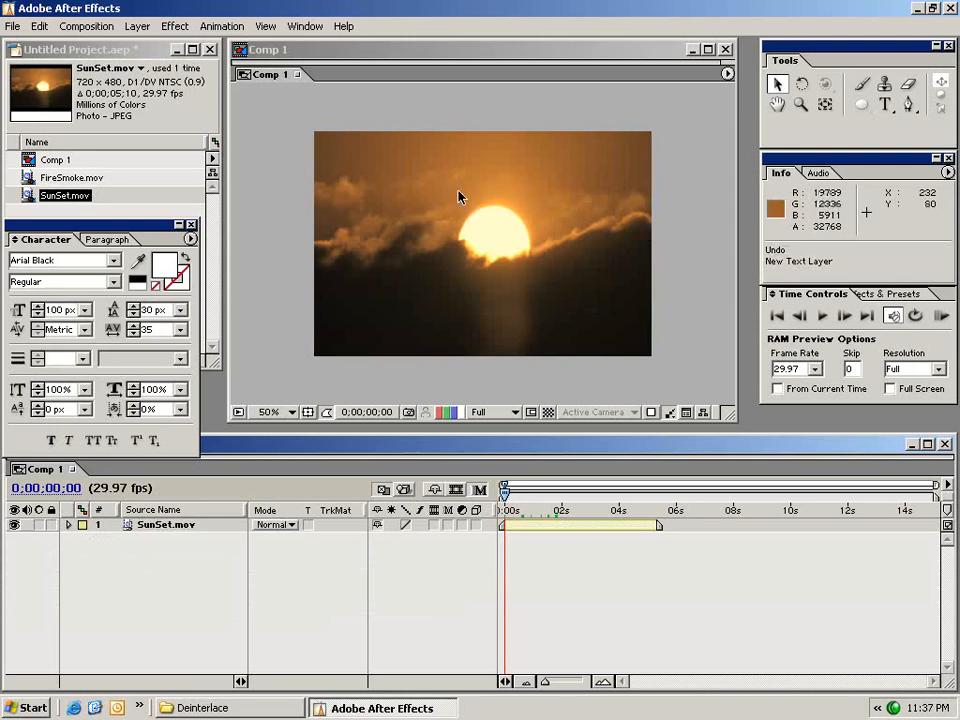
# Add the text "test" over the sunset, move it to about 166, 434 in the frame's lower left, and select its layer.
pyautogui.click(885, 106)
pyautogui.click(393, 298)
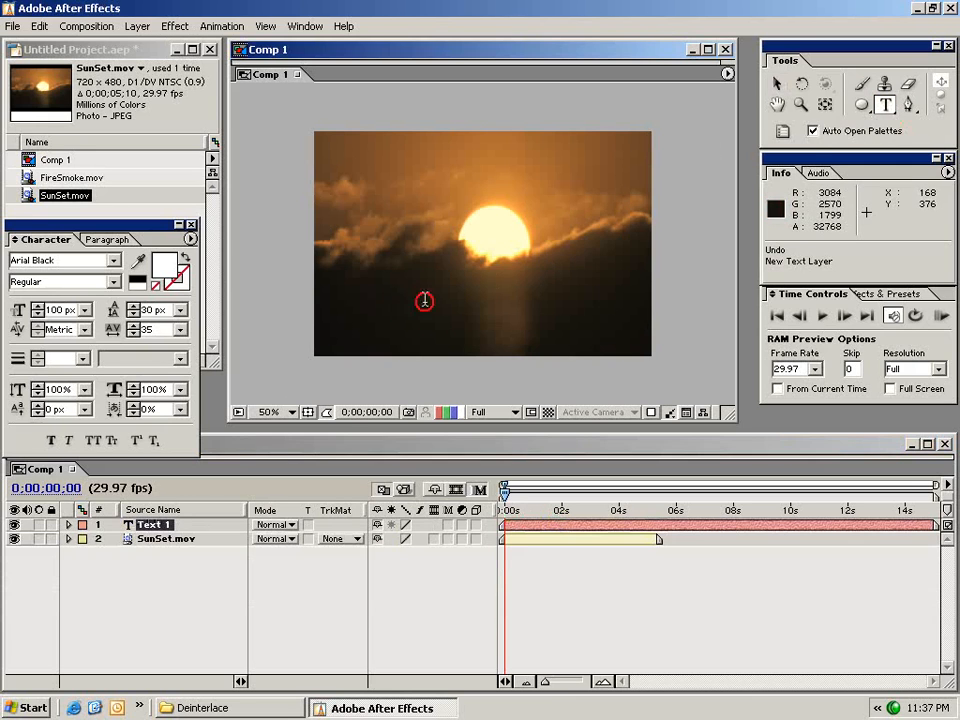
pyautogui.write('test')
pyautogui.click(777, 84)
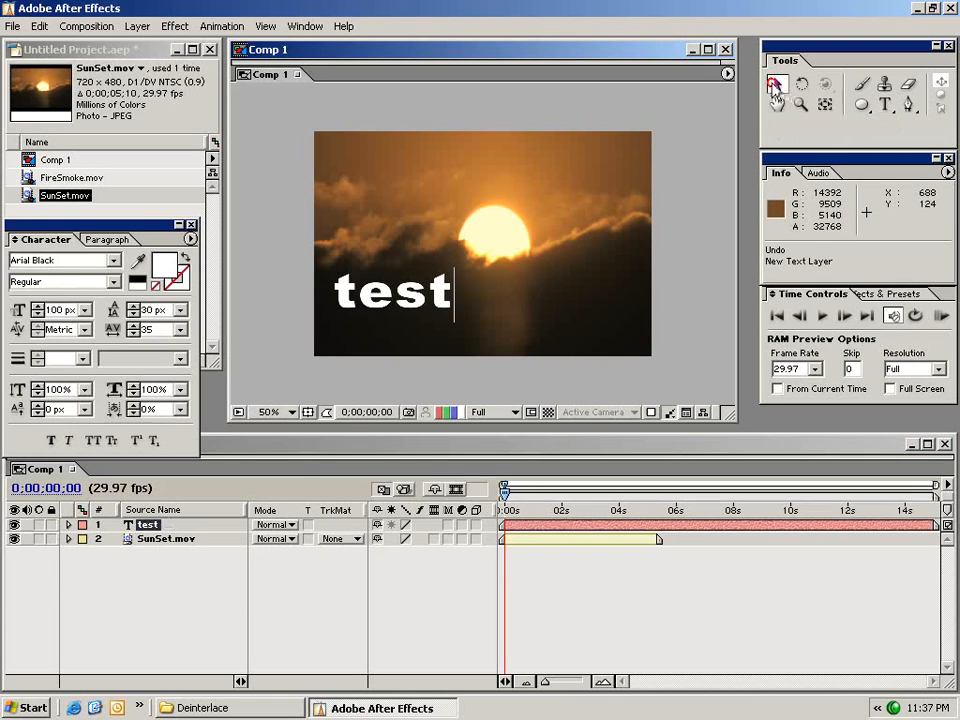
pyautogui.moveTo(409, 297); pyautogui.dragTo(409, 322)
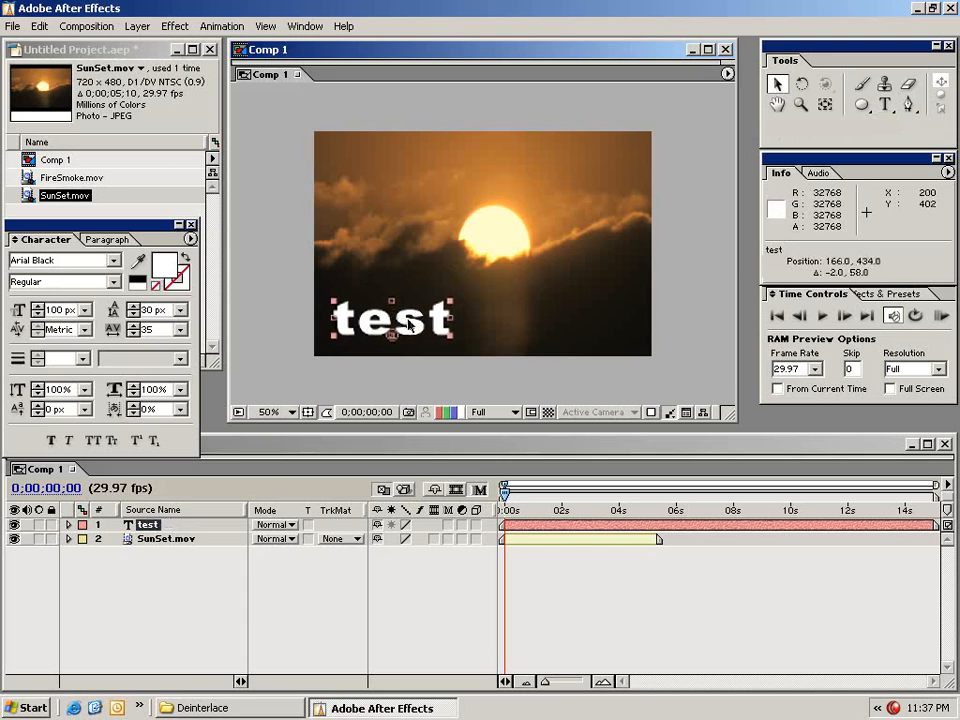
pyautogui.click(548, 545)
pyautogui.click(545, 526)
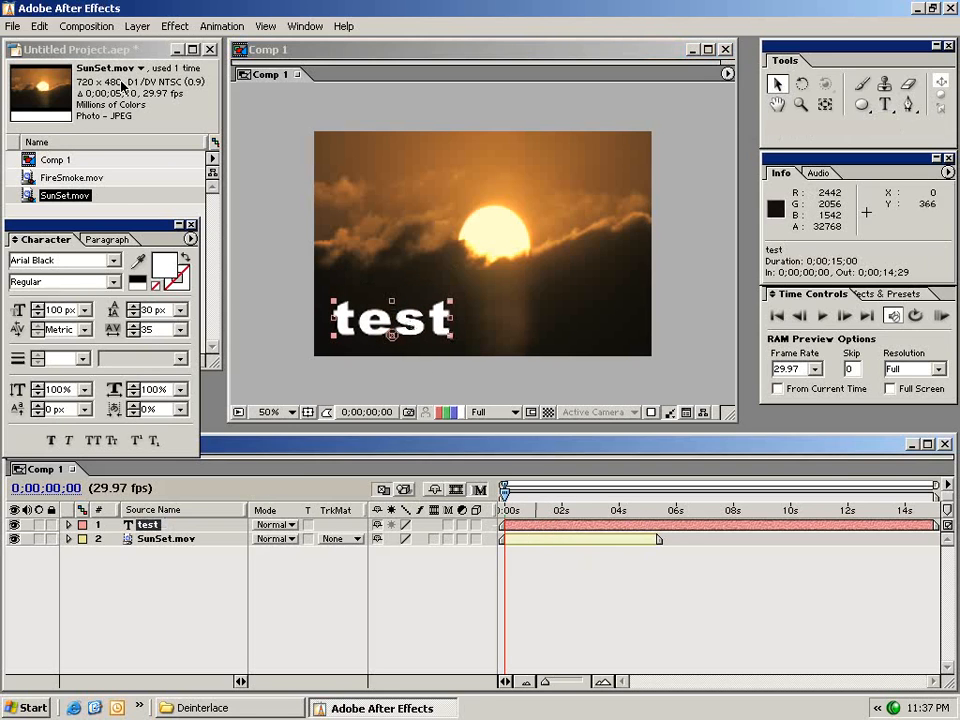
# Duplicate the "test" text layer, move the copy to about 546, 430 in the frame's lower right, and deselect it.
pyautogui.click(39, 26)
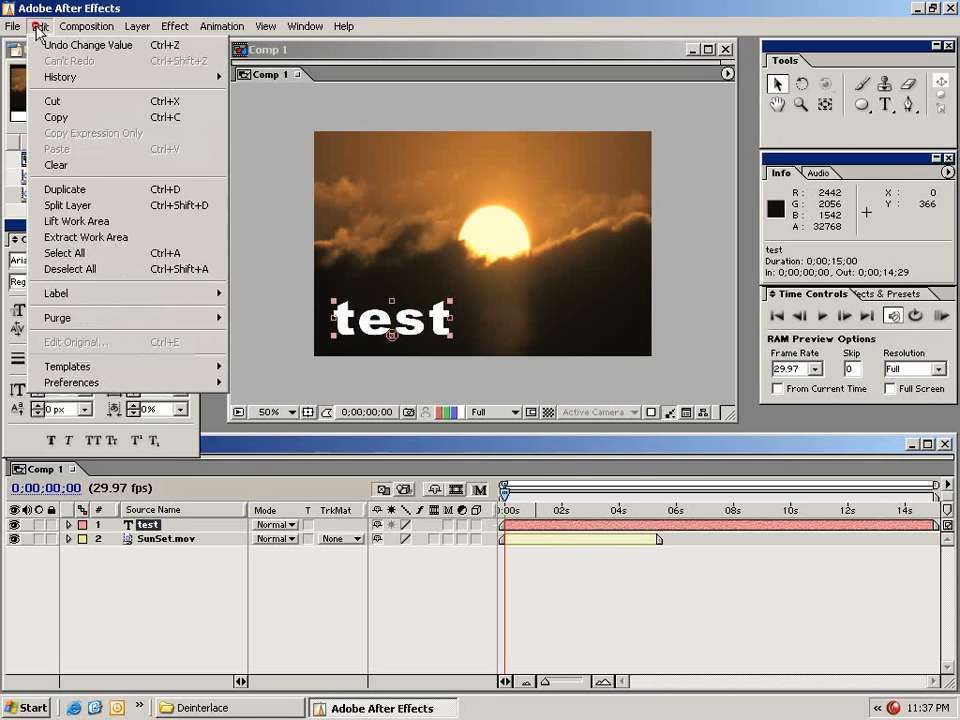
pyautogui.click(64, 189)
pyautogui.moveTo(427, 328); pyautogui.dragTo(611, 329)
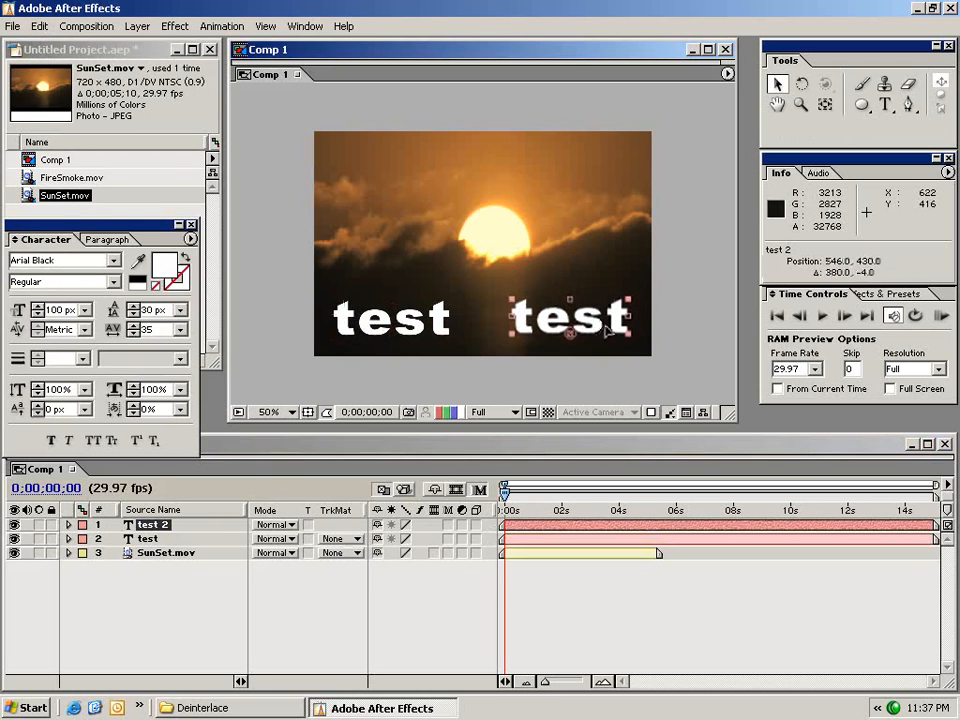
pyautogui.click(536, 575)
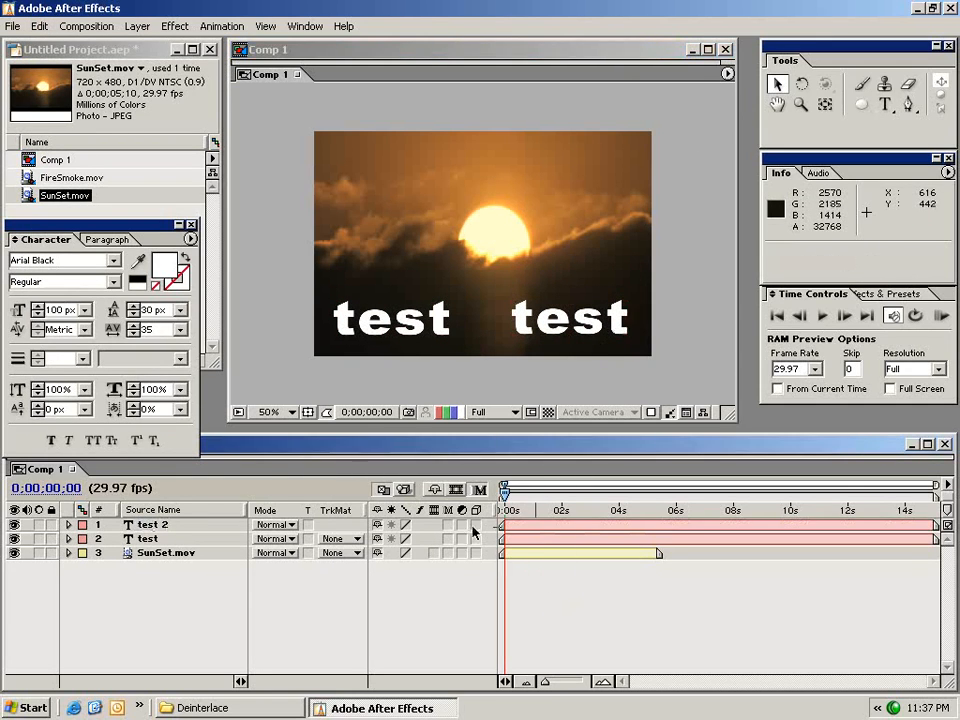
# Select all layers in Comp 1 and pre-compose them as Pre-comp 1, moving all attributes into the new composition.
pyautogui.click(40, 27)
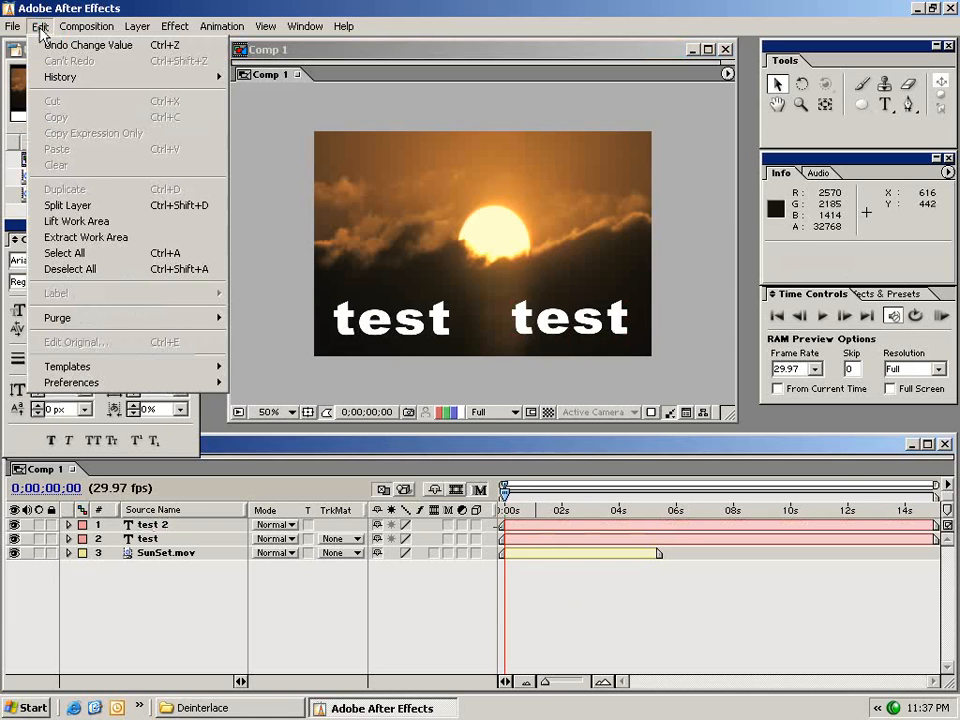
pyautogui.click(64, 253)
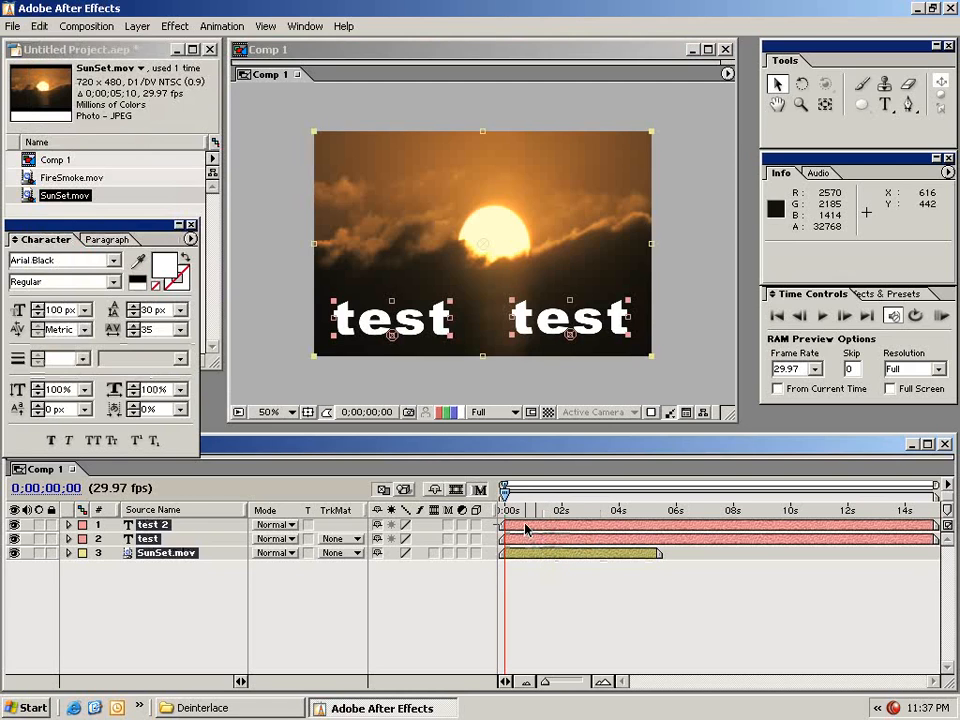
pyautogui.click(138, 26)
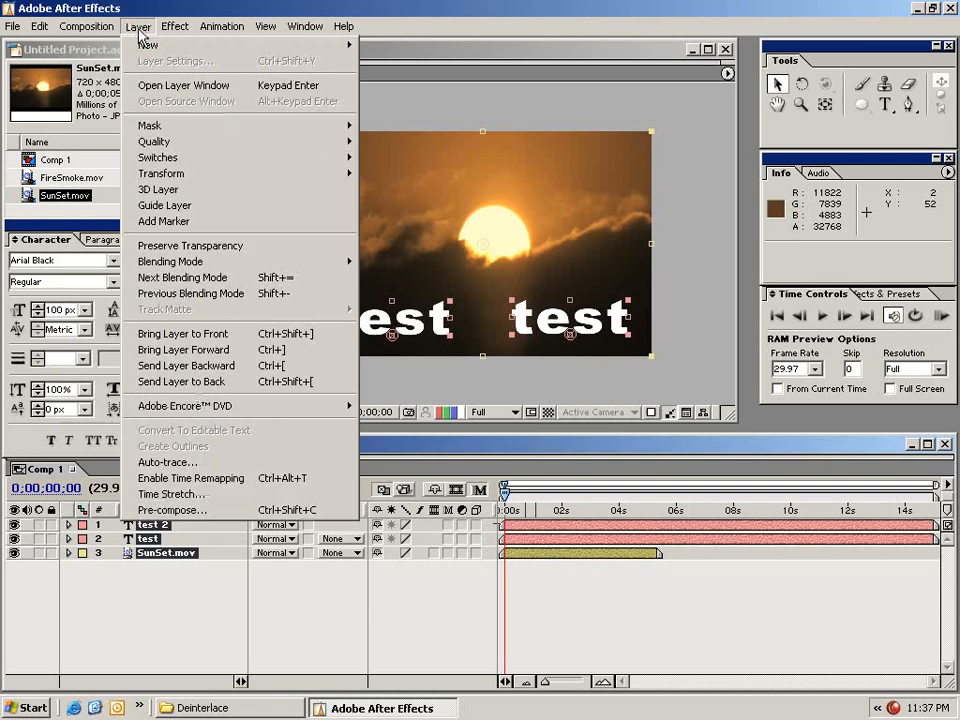
pyautogui.click(222, 512)
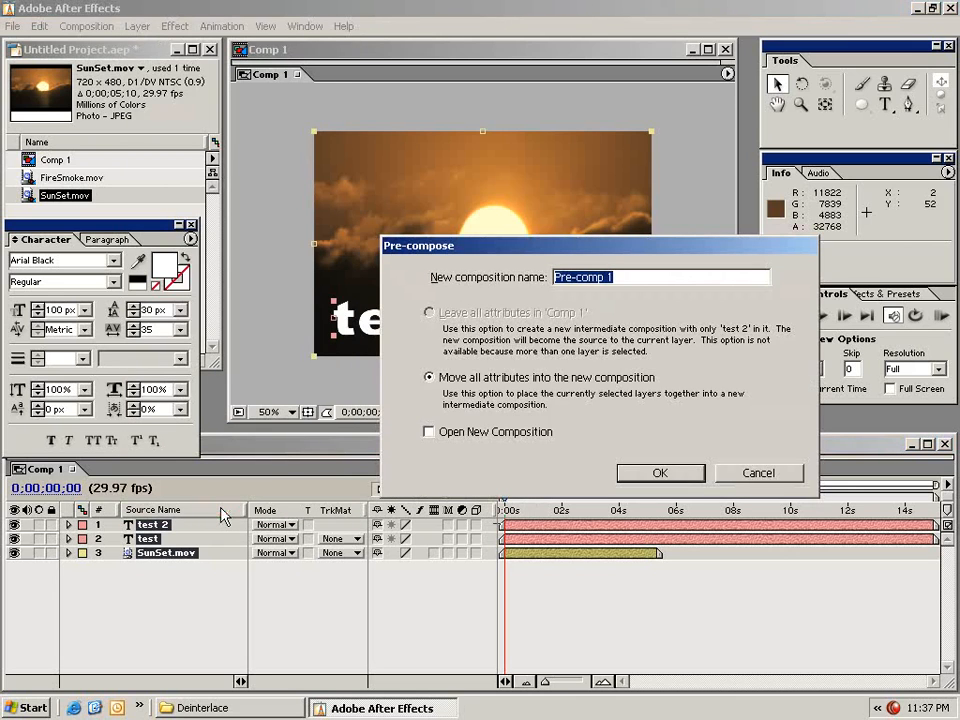
pyautogui.click(659, 472)
# Try moving the Pre-comp 1 layer as one unit at 0;00;00;19, and reset its transform properties.
pyautogui.click(403, 279)
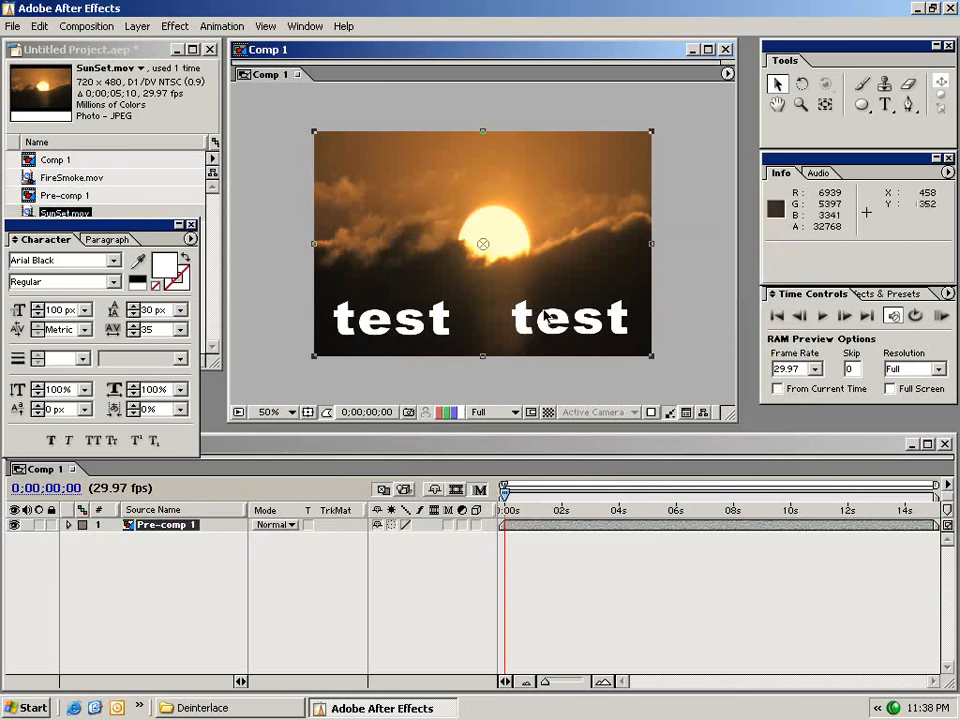
pyautogui.click(563, 581)
pyautogui.moveTo(510, 511)
pyautogui.mouseDown()
pyautogui.moveTo(522, 513)
pyautogui.moveTo(520, 526)
pyautogui.mouseUp()
pyautogui.moveTo(440, 325); pyautogui.dragTo(417, 283)
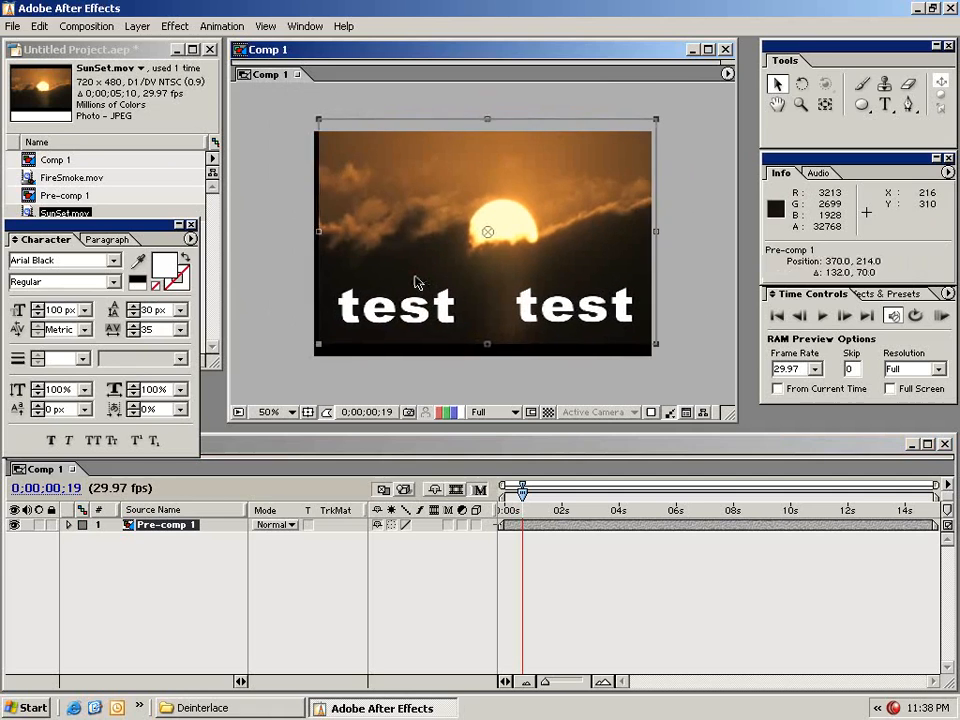
pyautogui.hotkey('ctrl', 'z')
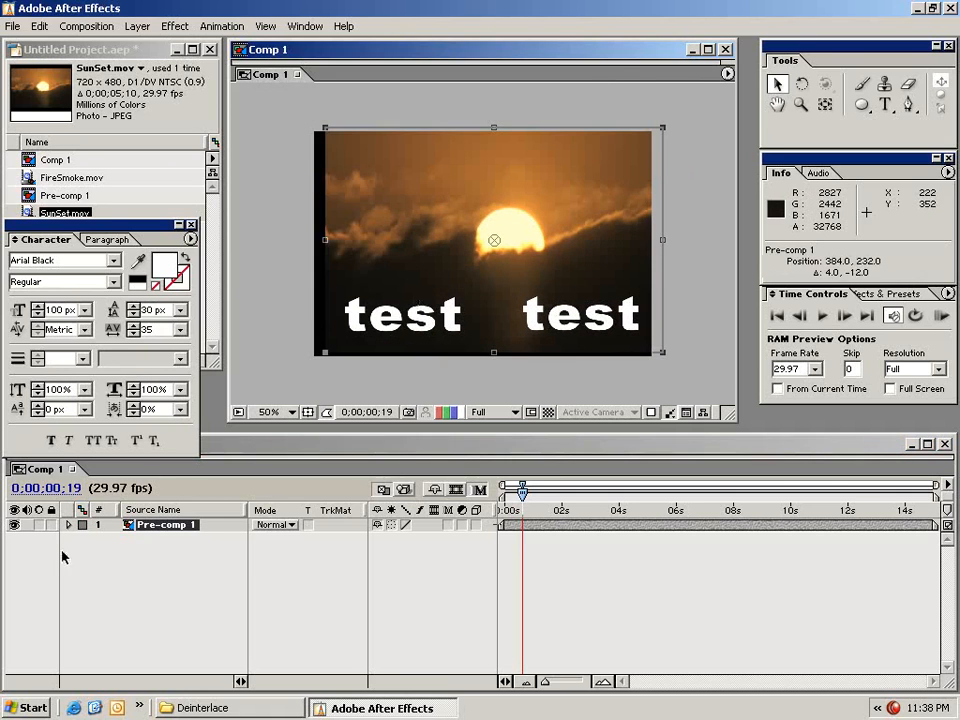
pyautogui.click(68, 525)
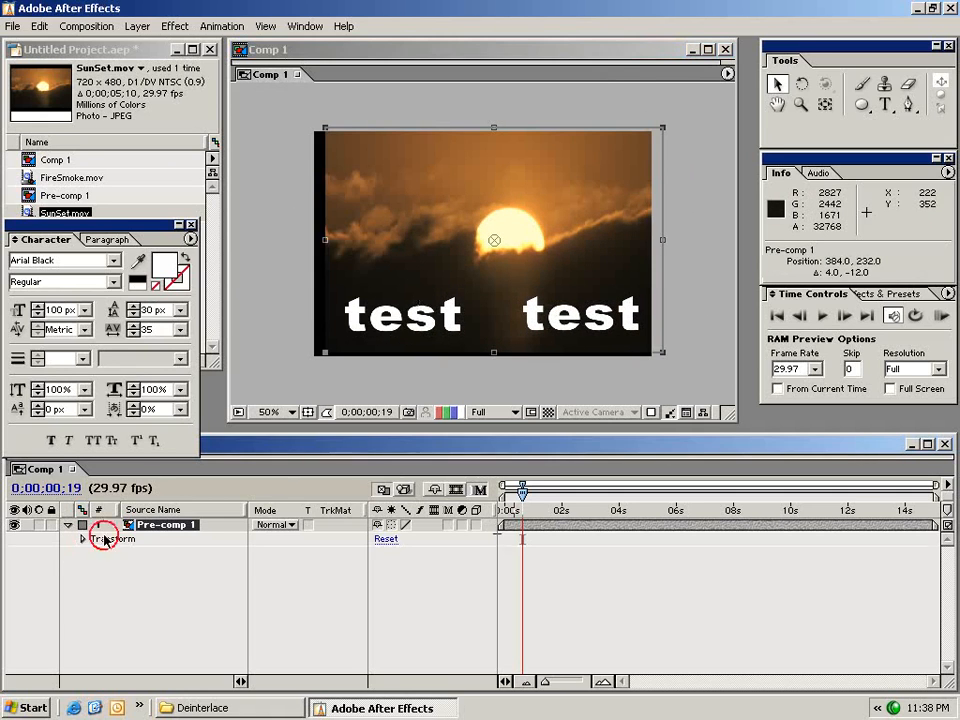
pyautogui.click(384, 539)
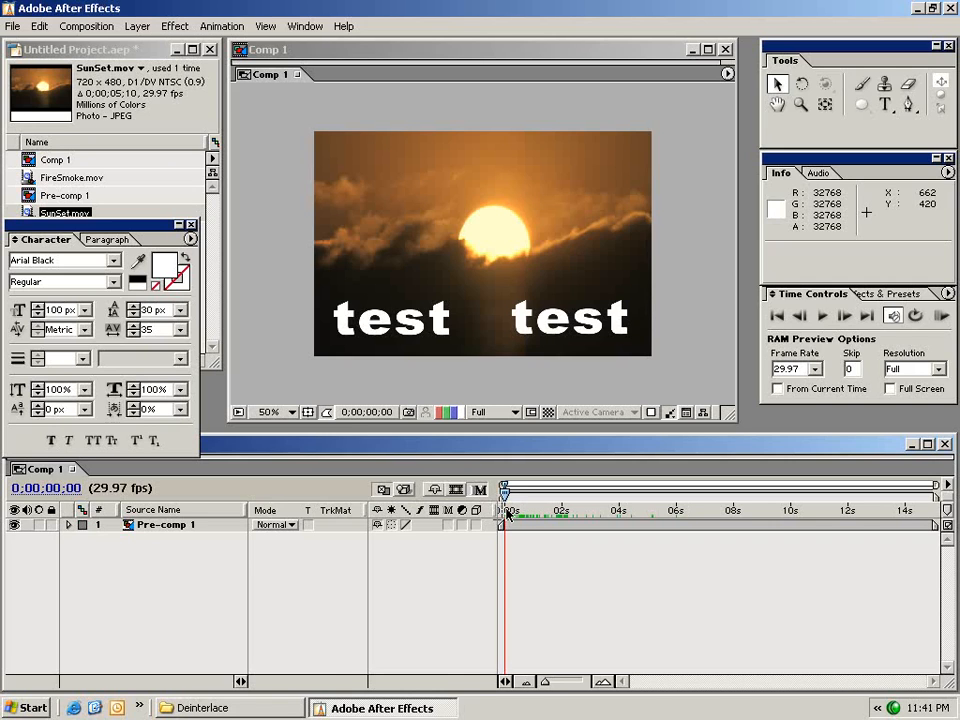
# Add Comp 1 to the render queue.
pyautogui.click(87, 27)
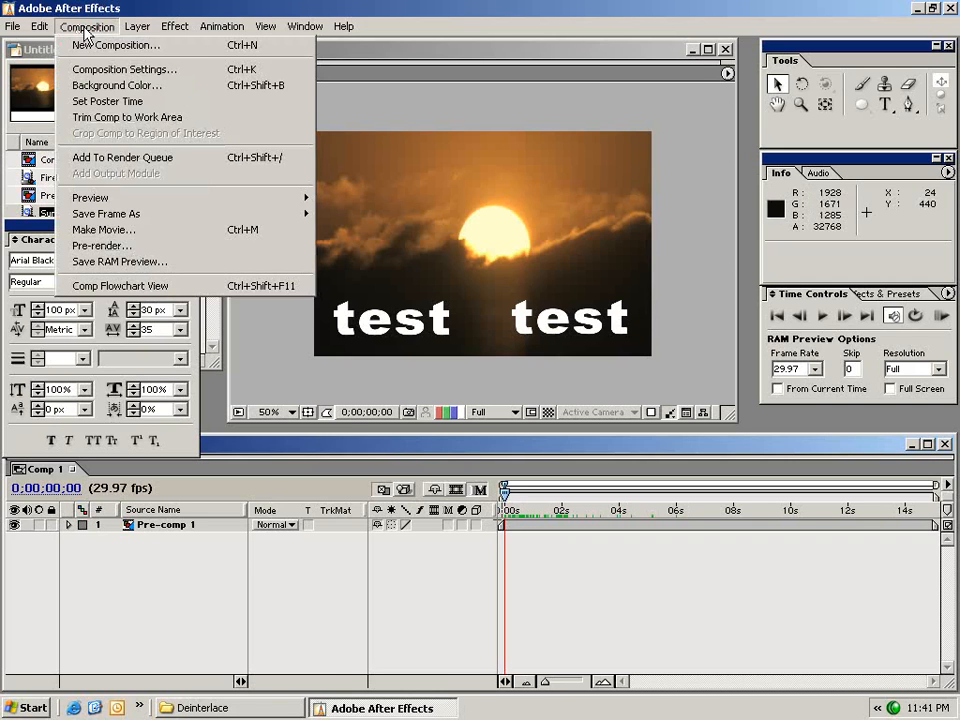
pyautogui.click(199, 158)
pyautogui.click(369, 408)
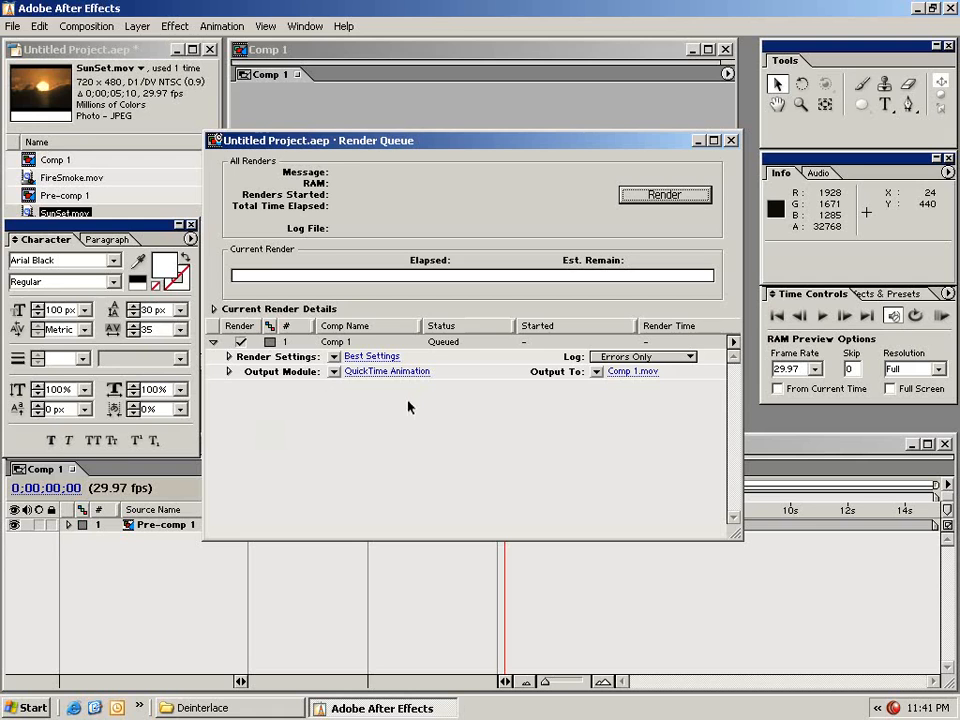
# Review the output module's formats and format options, switch Stretch on and off, and accept the settings with QuickTime Movie kept.
pyautogui.click(381, 371)
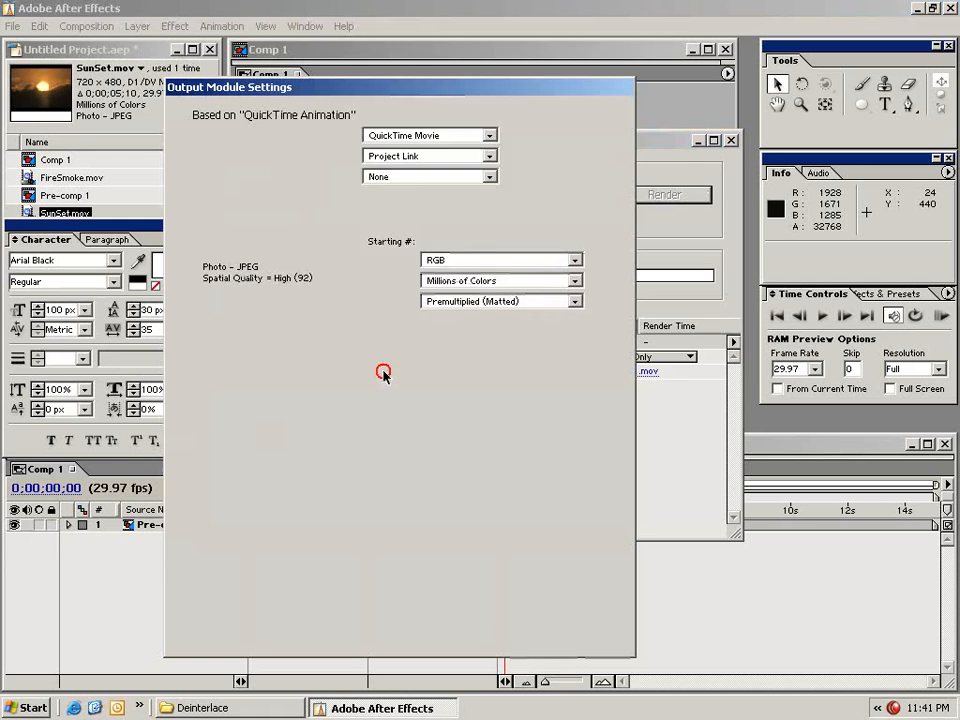
pyautogui.click(489, 135)
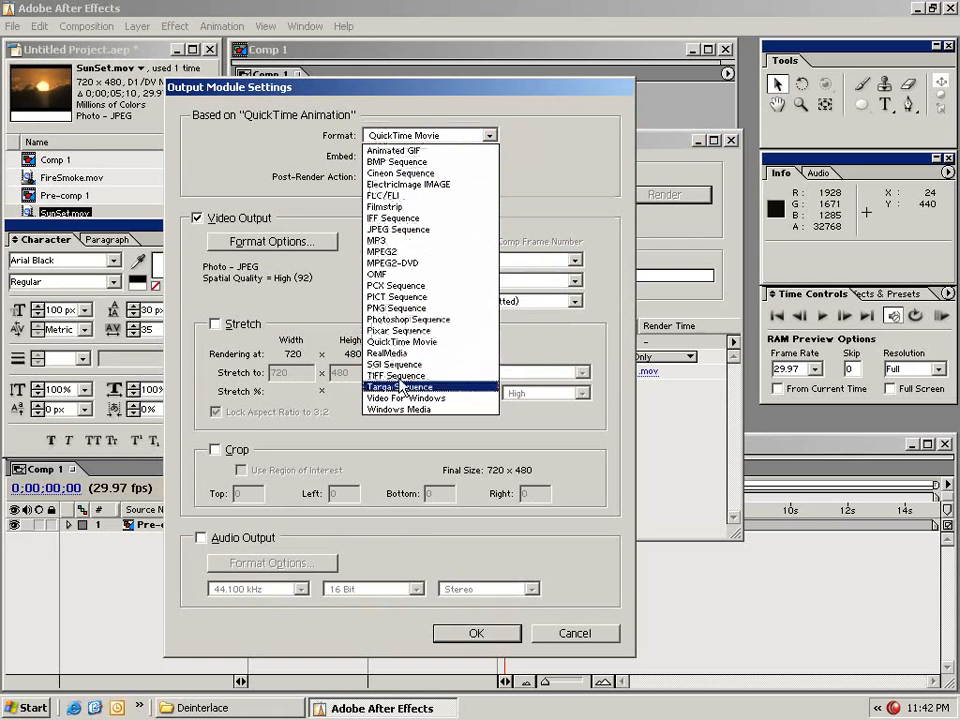
pyautogui.click(314, 243)
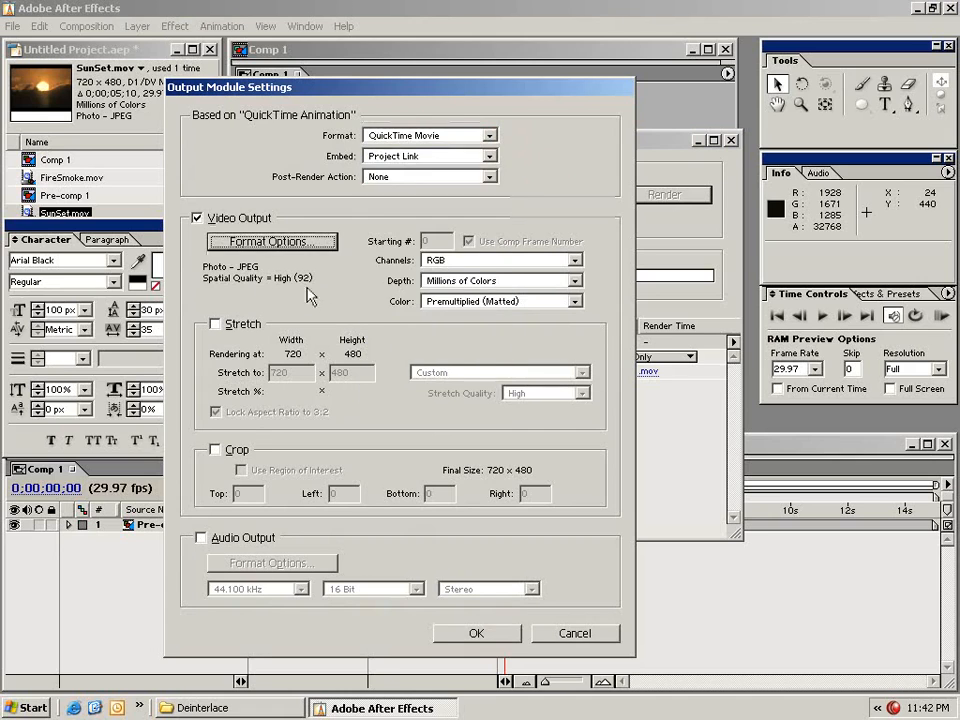
pyautogui.click(214, 324)
pyautogui.click(215, 325)
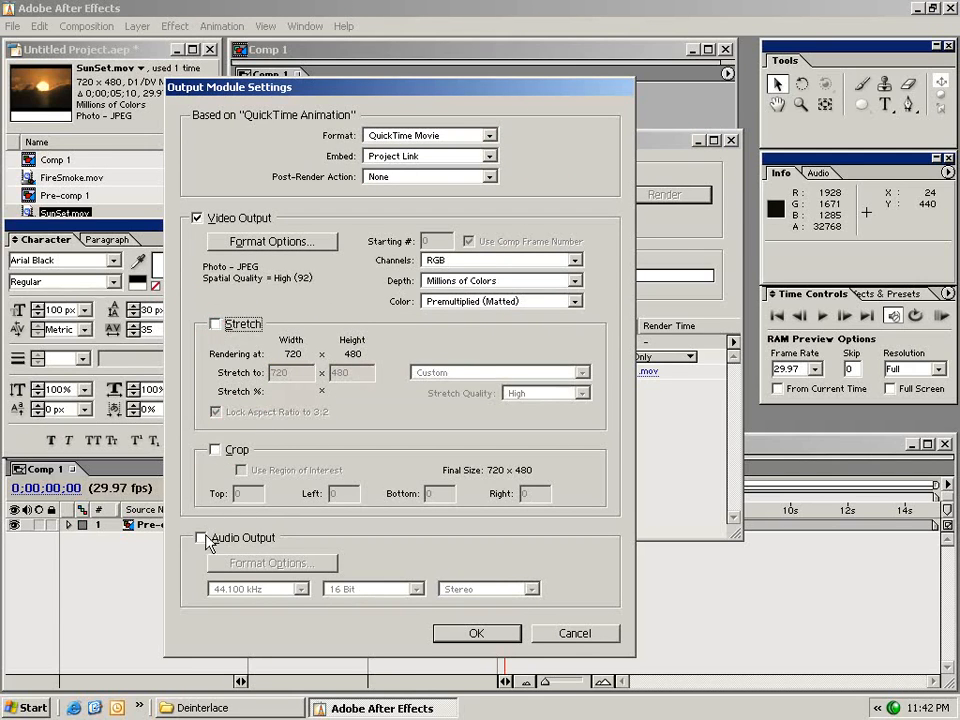
pyautogui.click(475, 632)
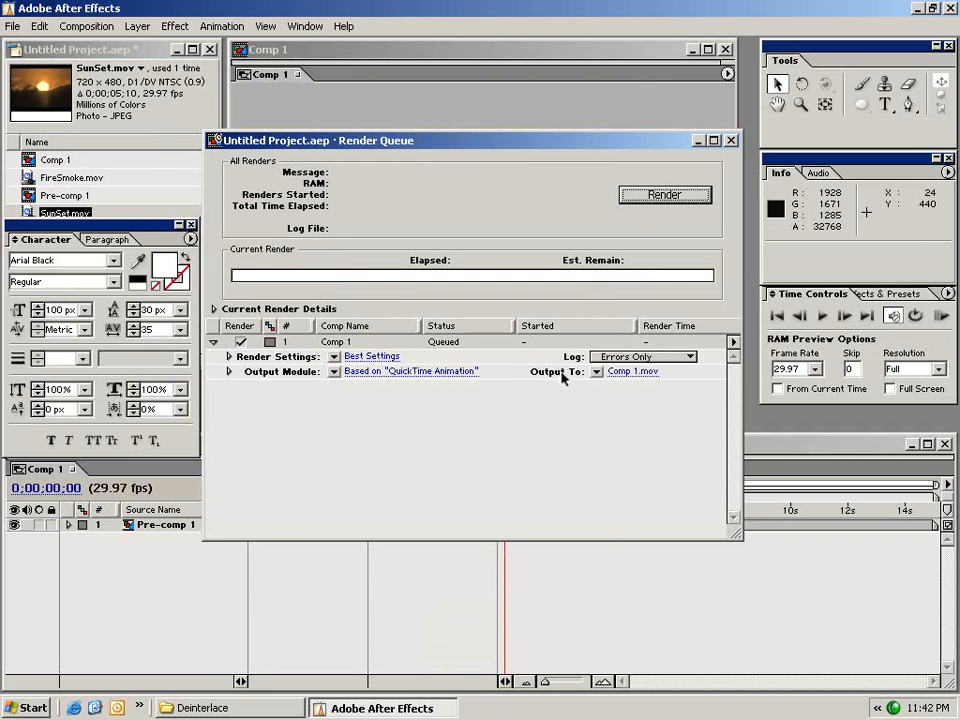
# Set the render output to Comp 1.mov in the smoke folder and start rendering the queue.
pyautogui.click(627, 372)
pyautogui.click(378, 190)
pyautogui.click(385, 211)
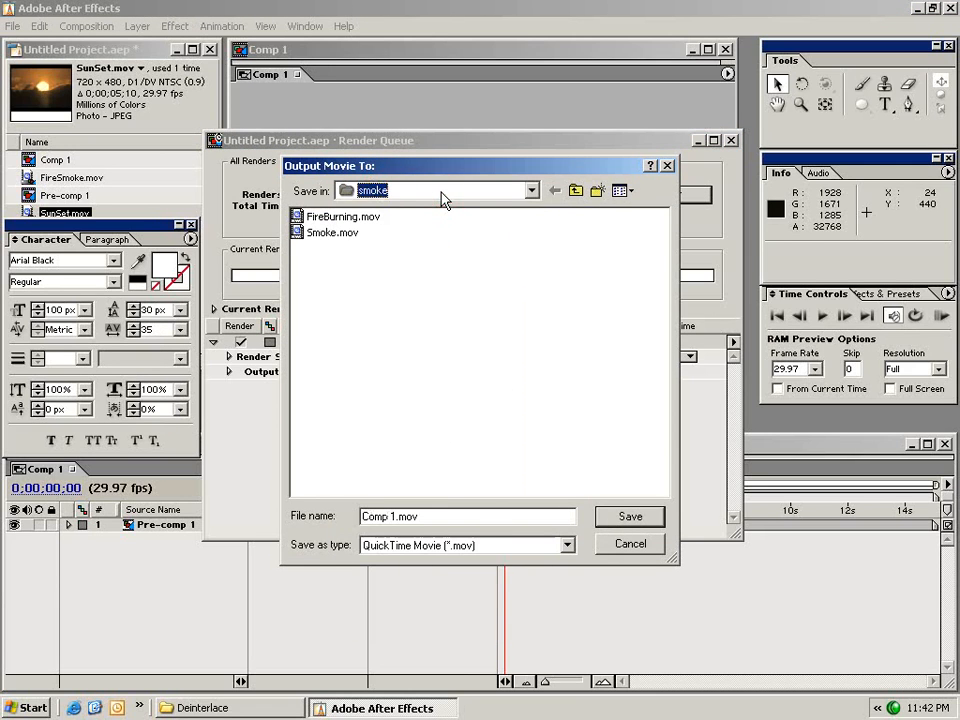
pyautogui.click(620, 518)
pyautogui.click(654, 196)
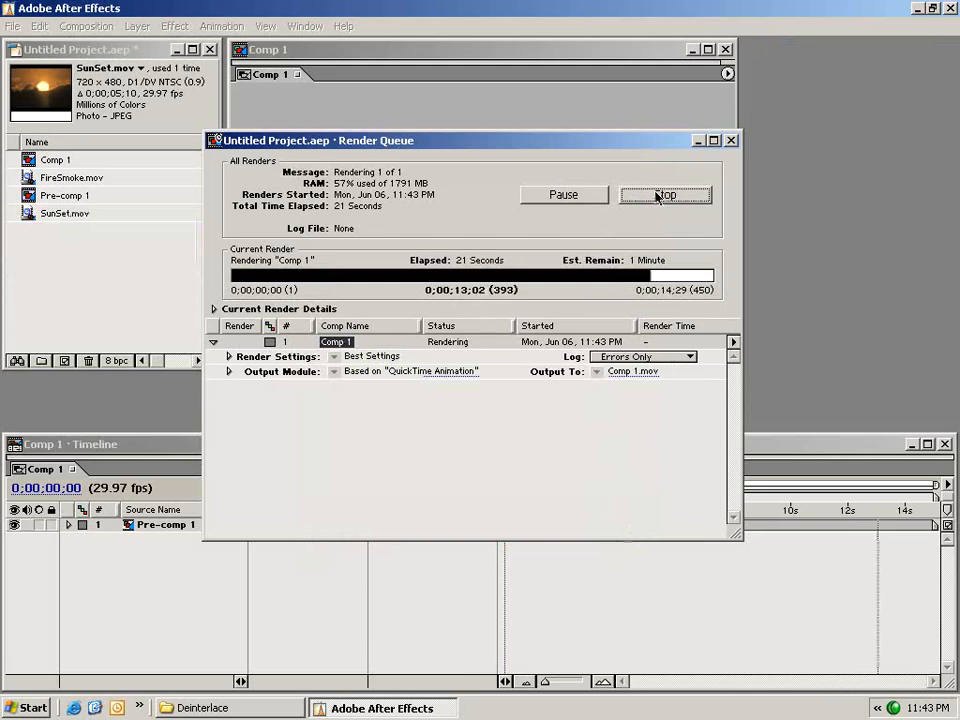